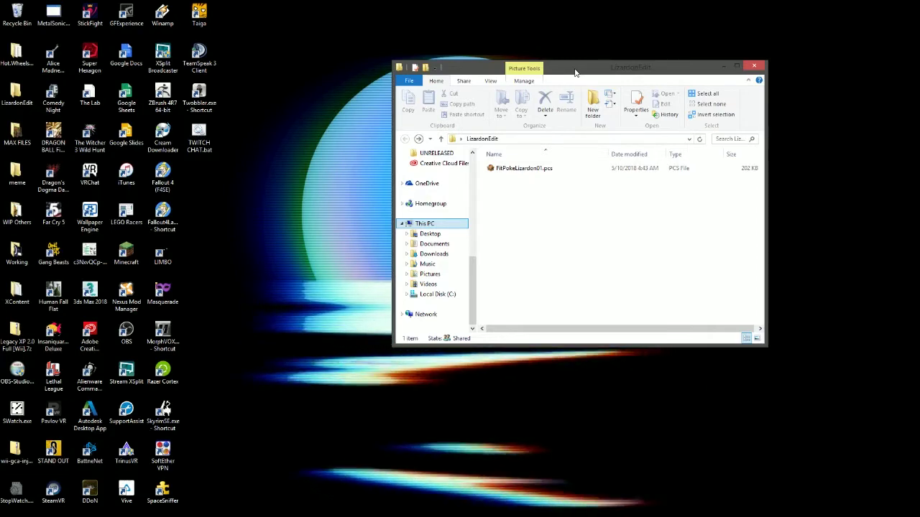
Step: Open FitPokeLizardon01.pcs from the LizardonEdit folder in BrawlBox, widen the window, and select the FitPokeLizardon00 model in ModelData[0]
mouse_move(575, 72)
left_mouse_down()
mouse_move(491, 96)
mouse_move(580, 77)
left_mouse_up()
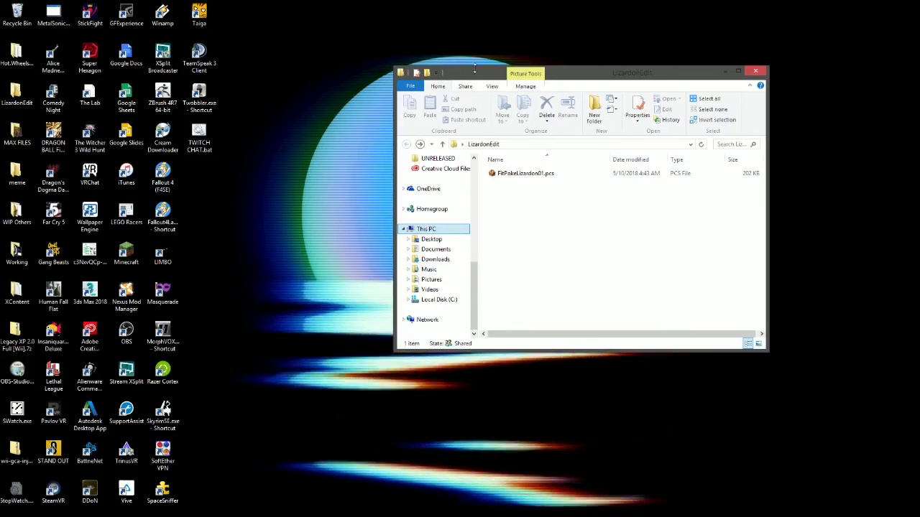
mouse_move(476, 74)
left_mouse_down()
mouse_move(504, 16)
mouse_move(469, 67)
left_mouse_up()
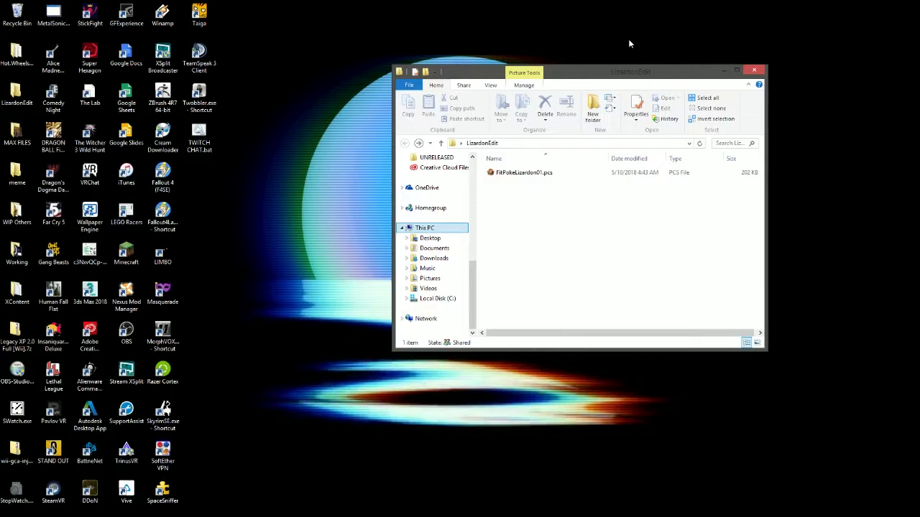
left_click(523, 175)
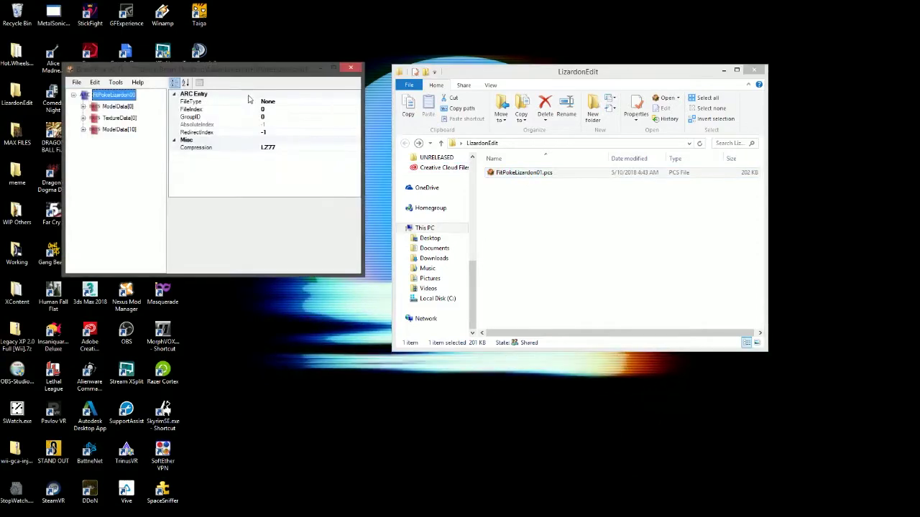
left_click_drag(363, 141, 512, 143)
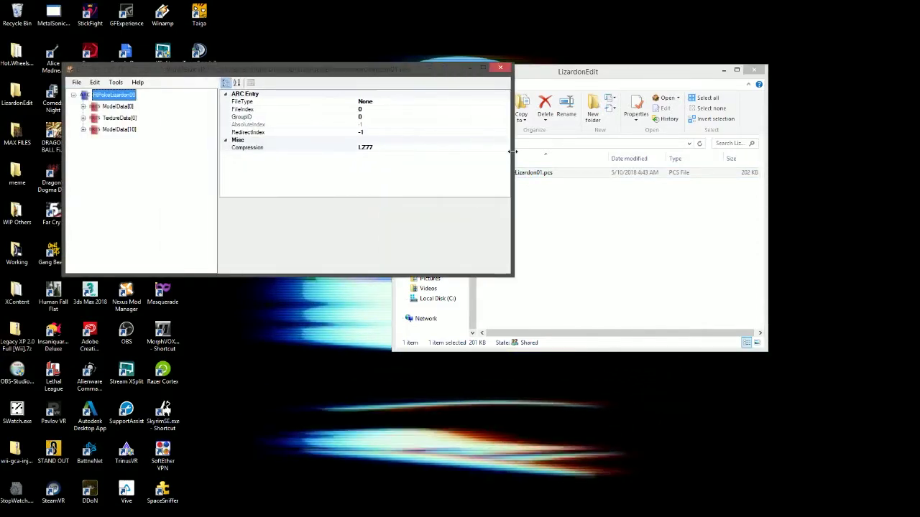
left_click_drag(362, 76, 663, 91)
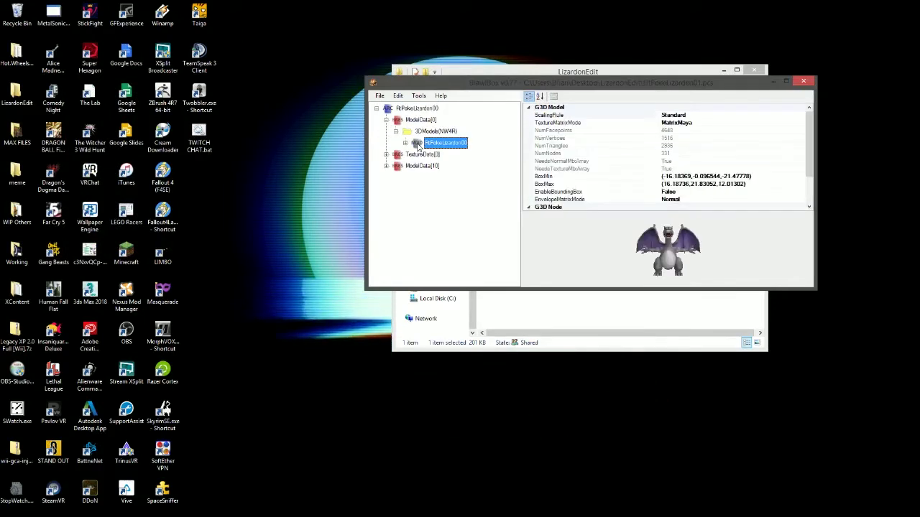
left_click_drag(536, 86, 398, 59)
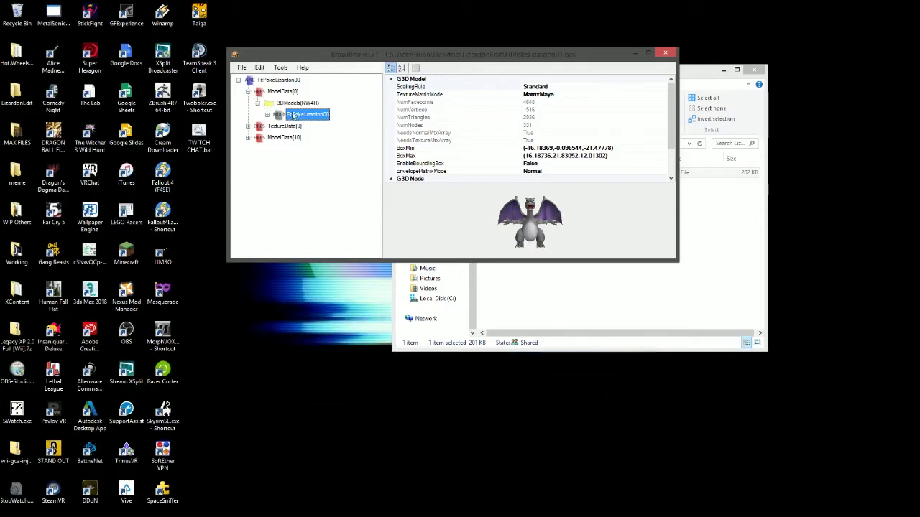
Step: Export the FitPokeLizardon00 model as a DAE file named FitPokeLizardon00.dae into the LizardonEdit folder on the Desktop
right_click(314, 118)
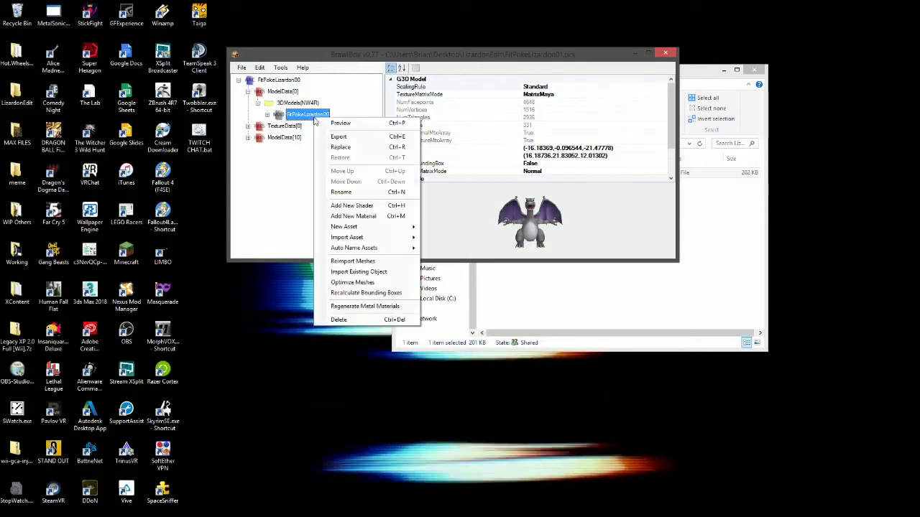
left_click(338, 139)
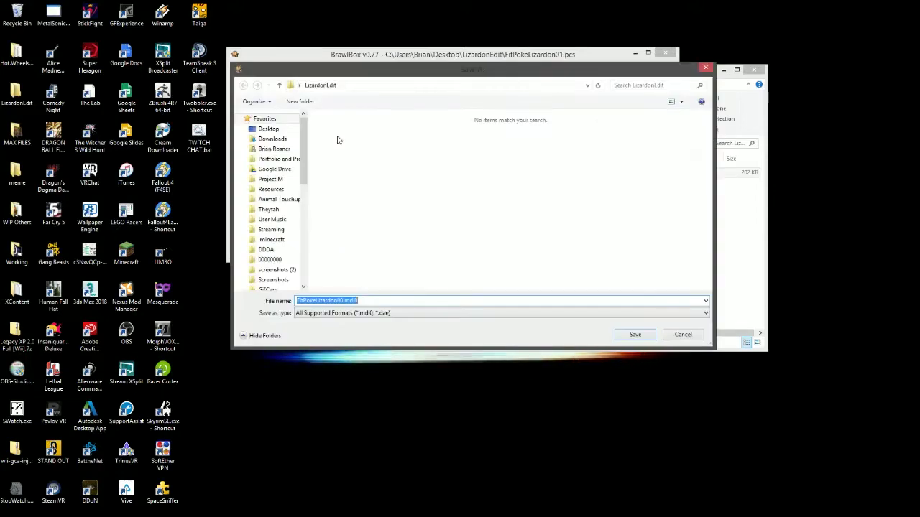
left_click(370, 313)
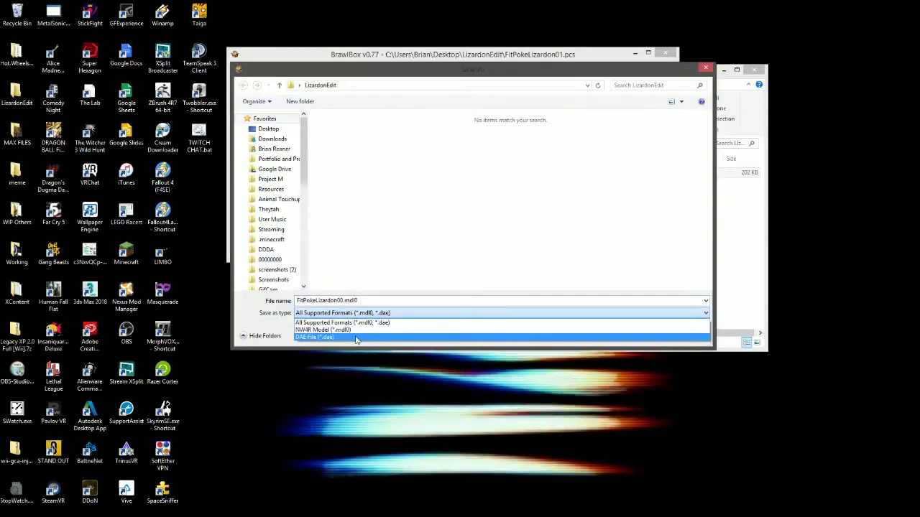
left_click(355, 336)
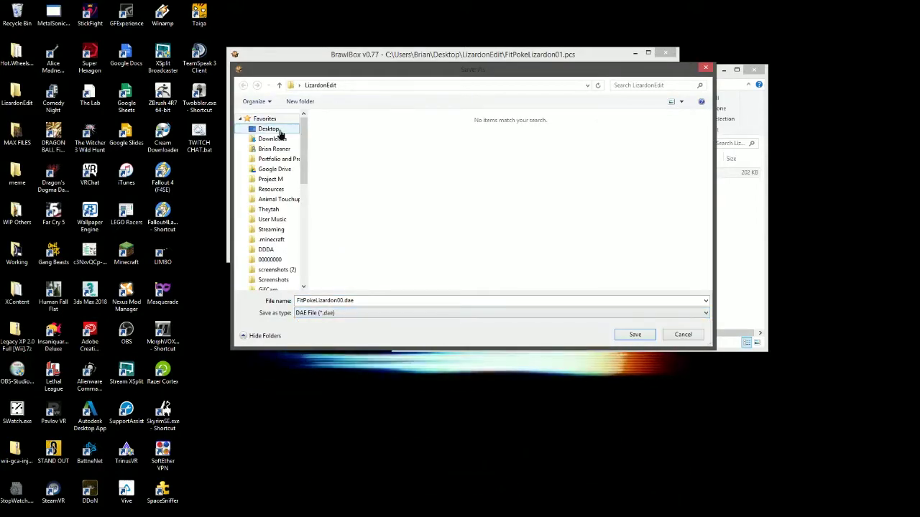
left_click(268, 129)
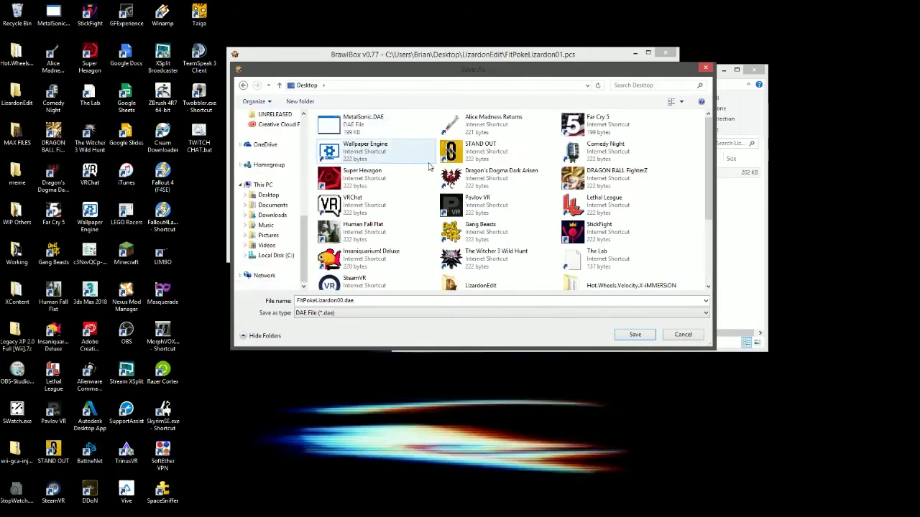
scroll(707, 167, "down", 3)
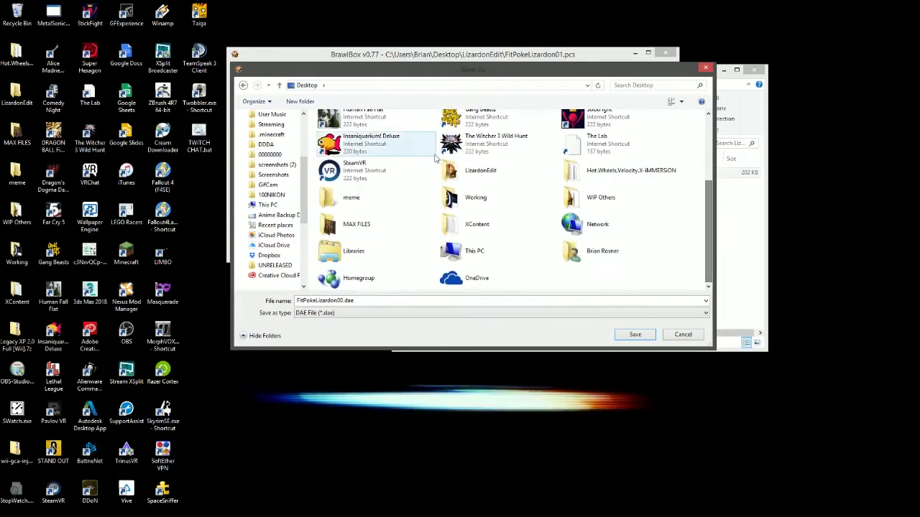
double_click(496, 172)
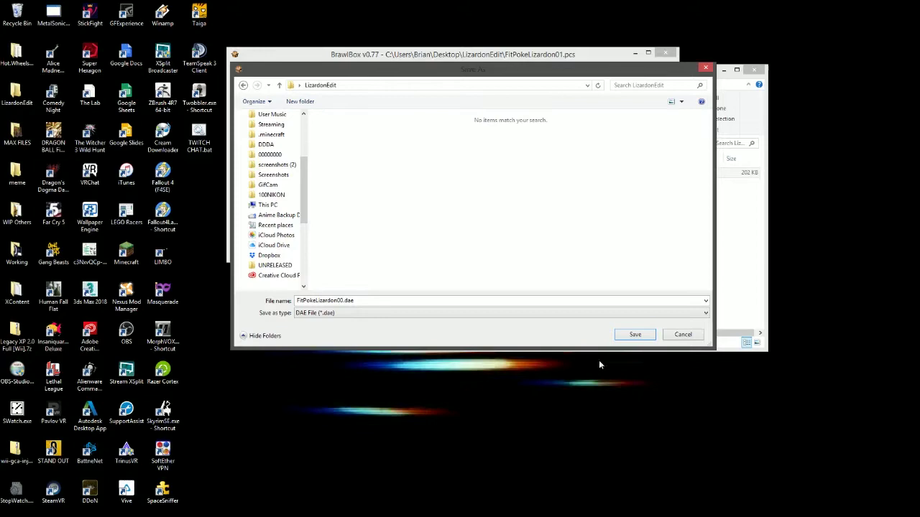
left_click(635, 335)
left_click(561, 304)
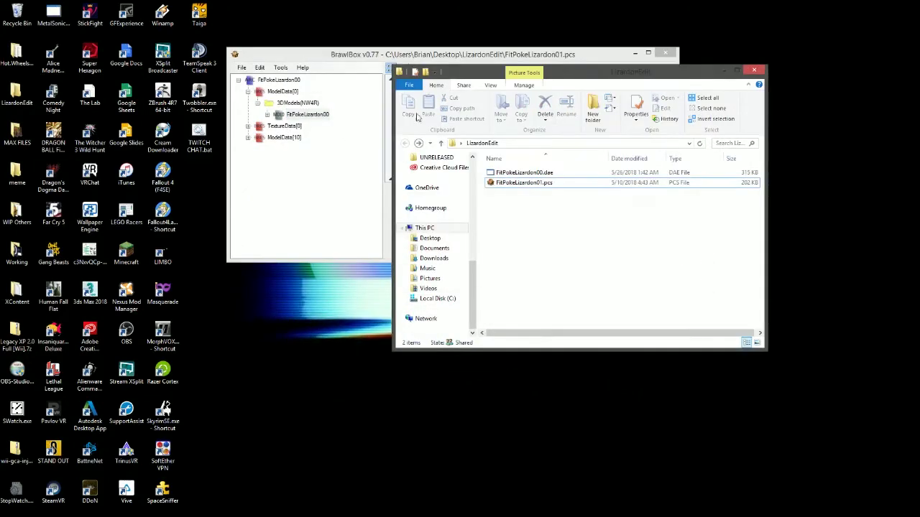
Step: Expand TextureData[0] down to the textures in its Textures(NW4R) group and select TextureData[0]
left_click(248, 125)
left_click(248, 125)
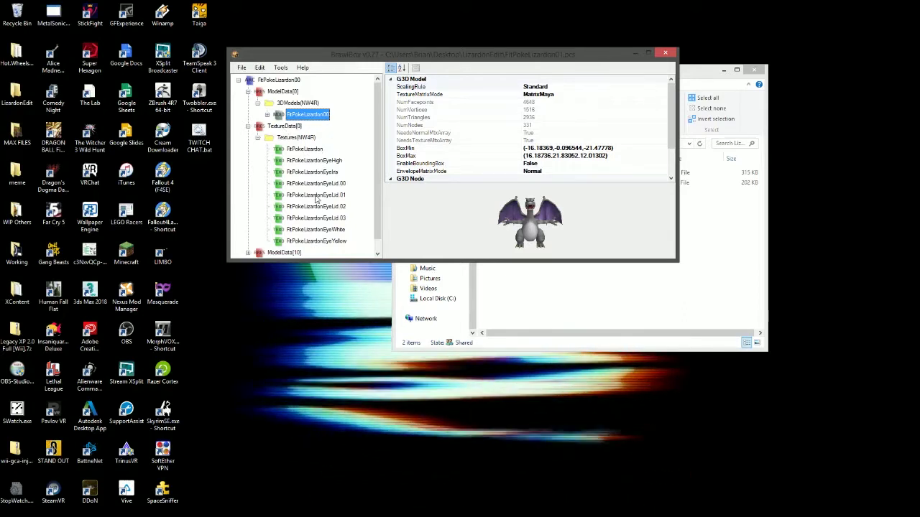
right_click(295, 127)
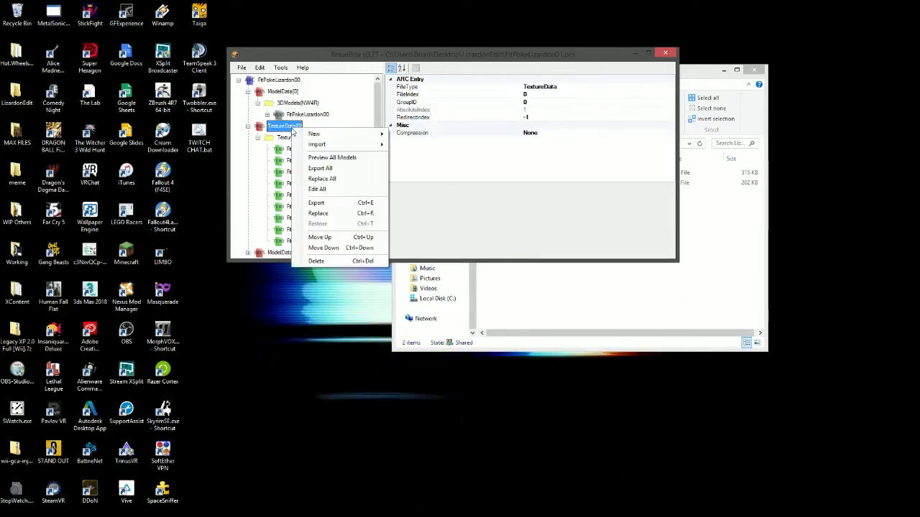
mouse_move(303, 135)
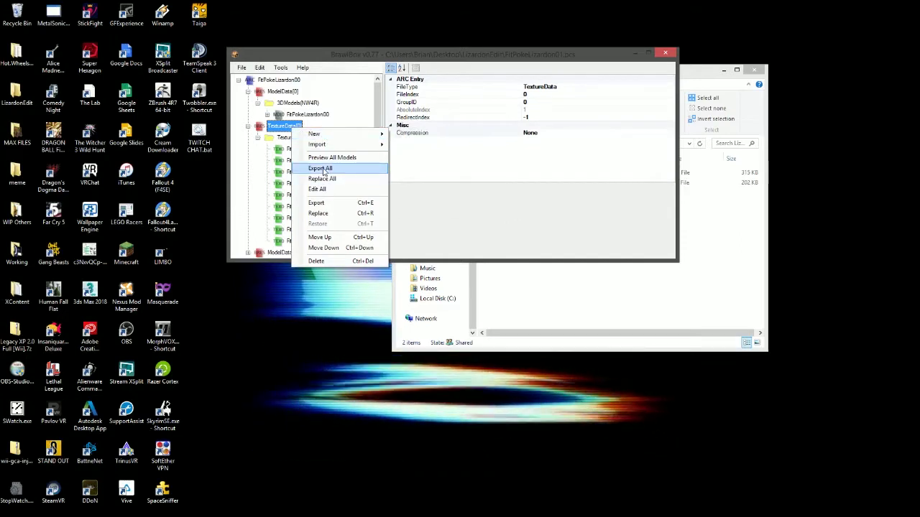
left_click(276, 130)
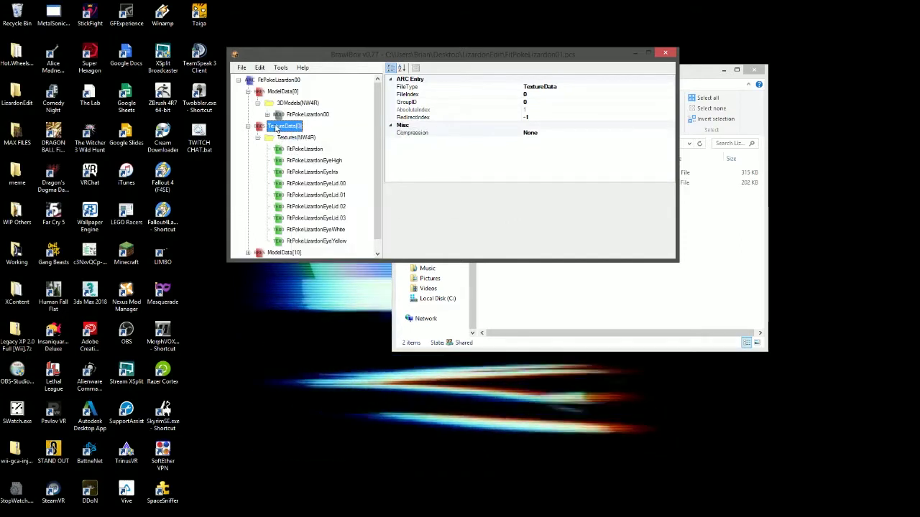
Step: Export all textures of TextureData[0] to the LizardonEdit folder in Portable Network Graphics (*.png) format
right_click(274, 125)
mouse_move(291, 136)
left_click(303, 165)
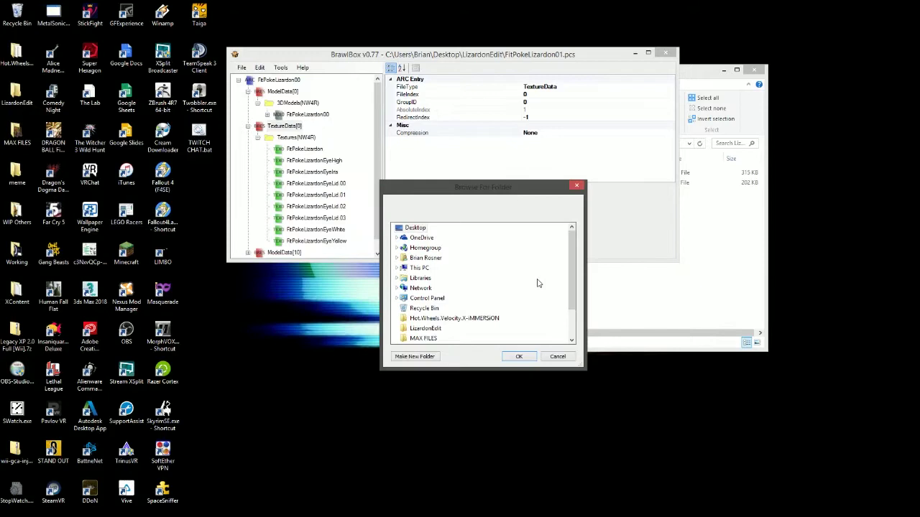
scroll(570, 257, "down", 2)
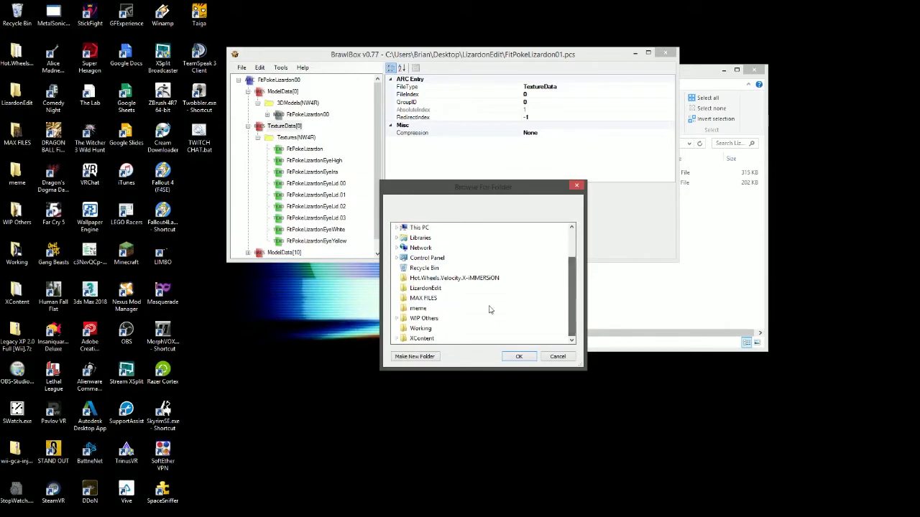
left_click(430, 288)
left_click(518, 357)
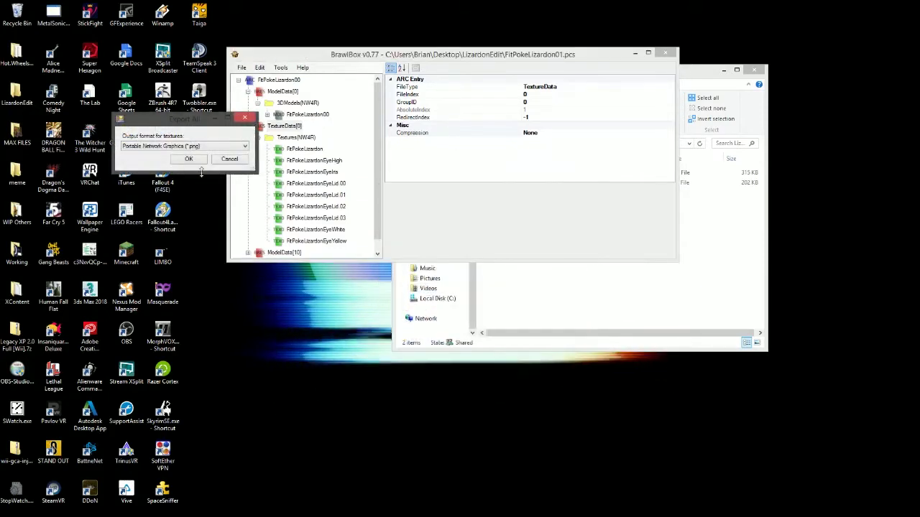
left_click(141, 146)
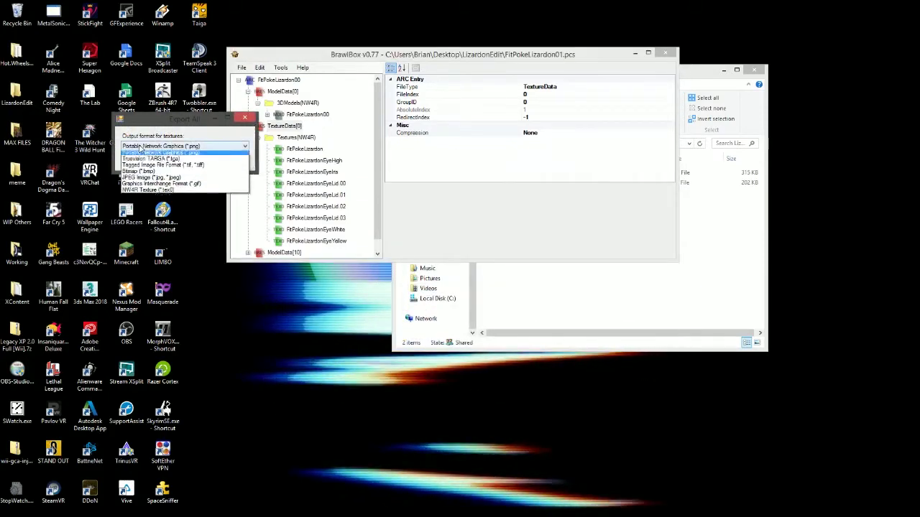
left_click(195, 156)
left_click(195, 163)
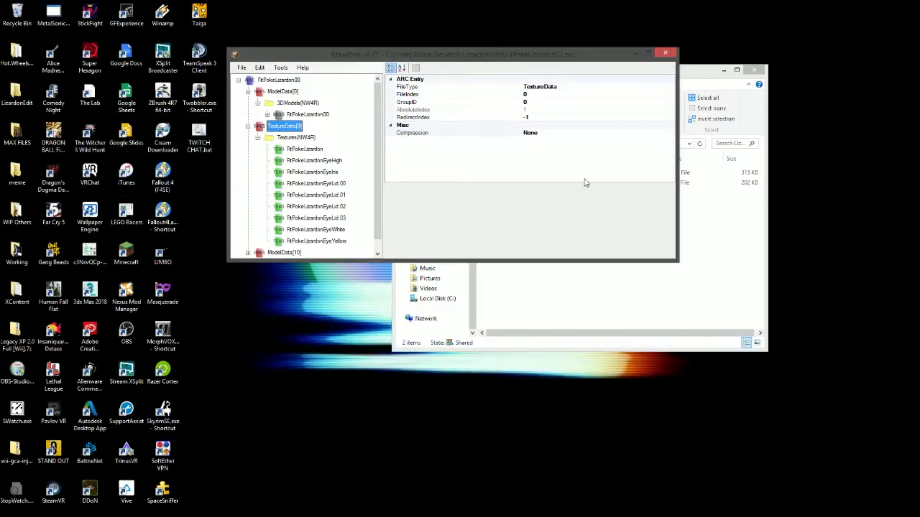
Step: Switch to the LizardonEdit folder in File Explorer and display its exported files as large icons
left_click(566, 290)
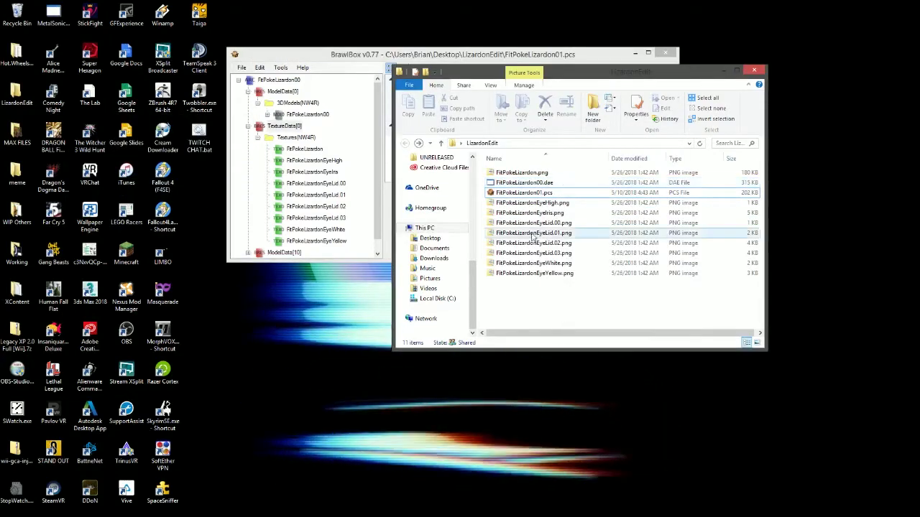
left_click(490, 84)
left_click(521, 98)
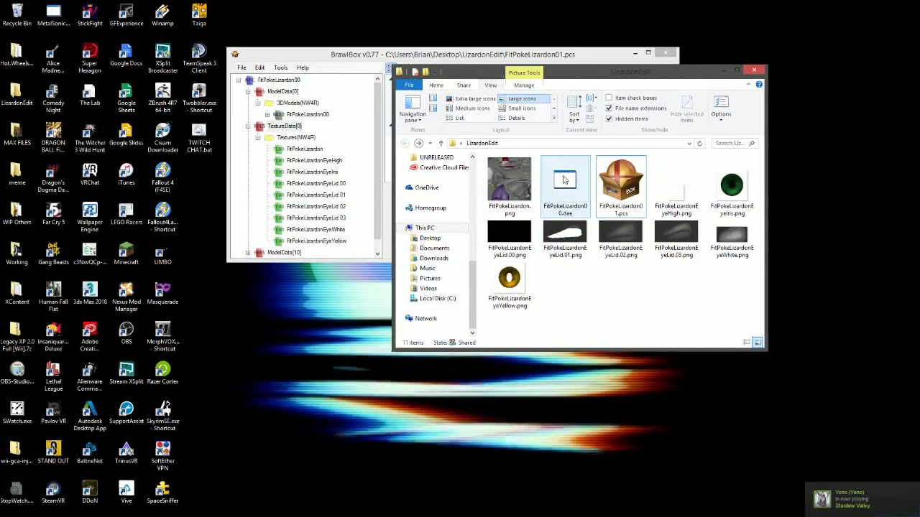
left_click_drag(599, 76, 591, 51)
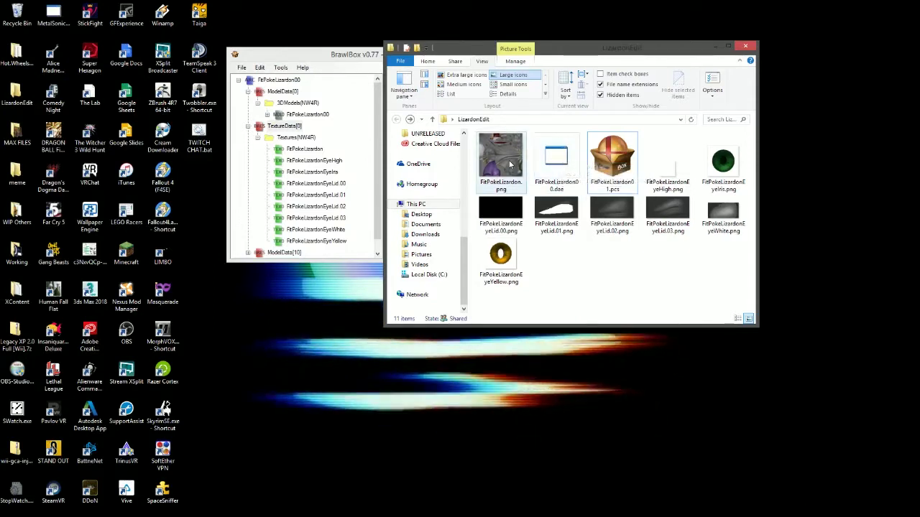
Step: Switch to 3ds Max and start importing FitPokeLizardon00.dae from the LizardonEdit folder
left_click(555, 159)
mouse_move(3, 124)
left_click(16, 98)
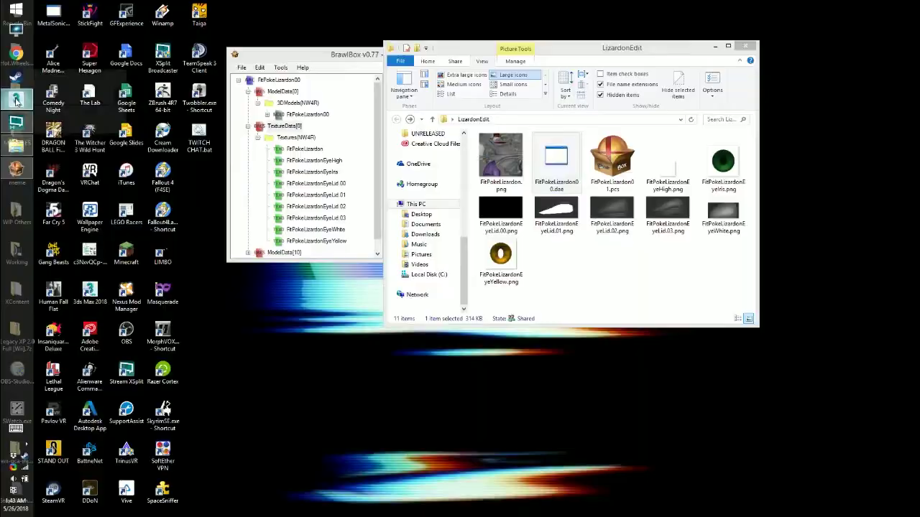
left_click(10, 16)
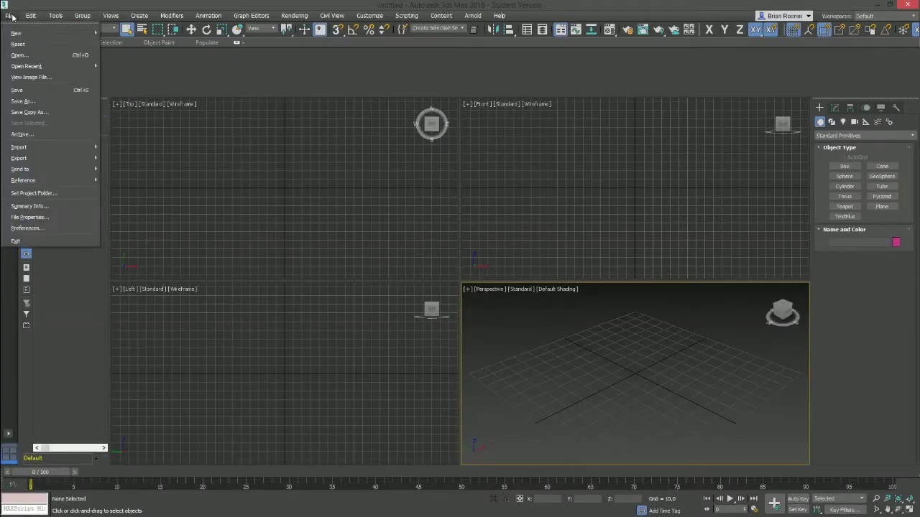
mouse_move(43, 146)
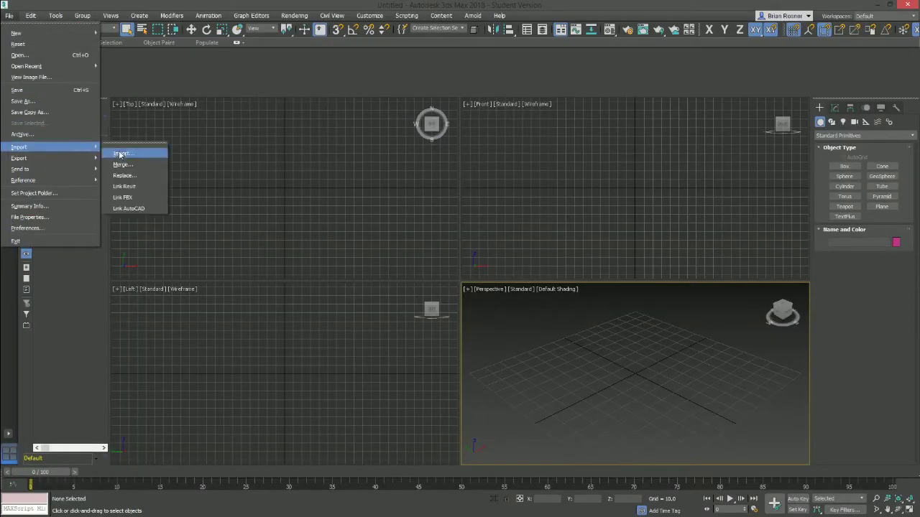
left_click(122, 154)
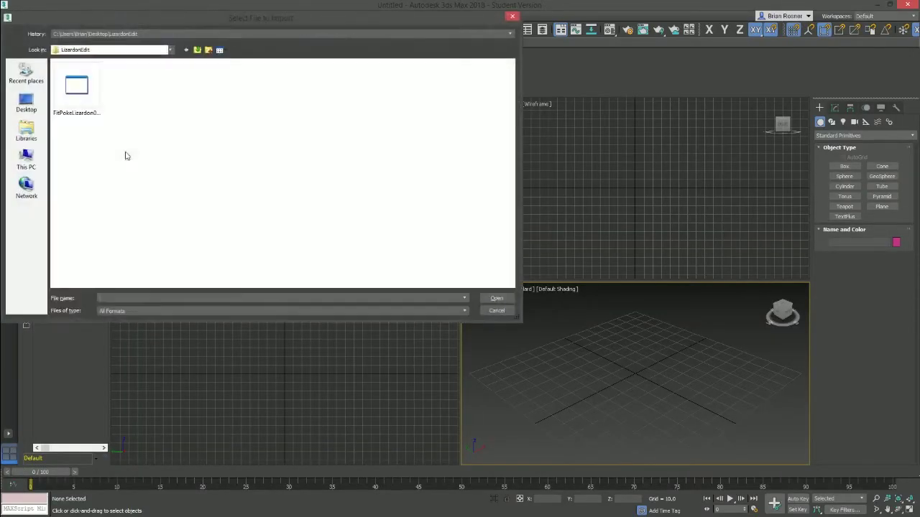
left_click(71, 85)
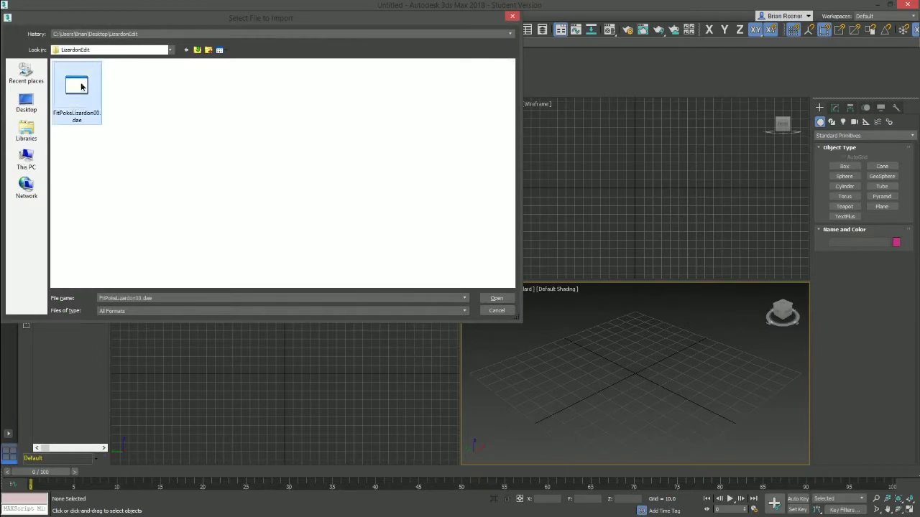
double_click(80, 87)
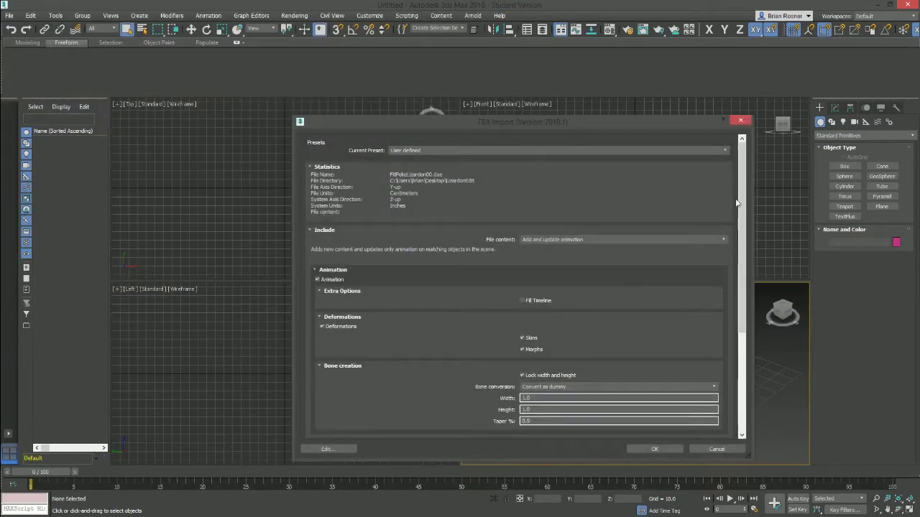
Step: Check the FBX import's bone and unit options, then import the model with file units converted to Centimeters
left_click_drag(741, 185, 751, 262)
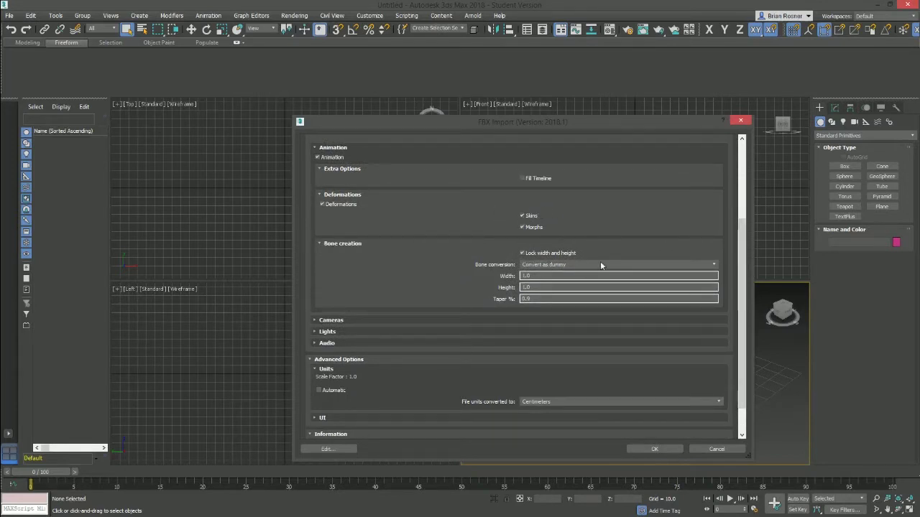
scroll(634, 295, "down", 1)
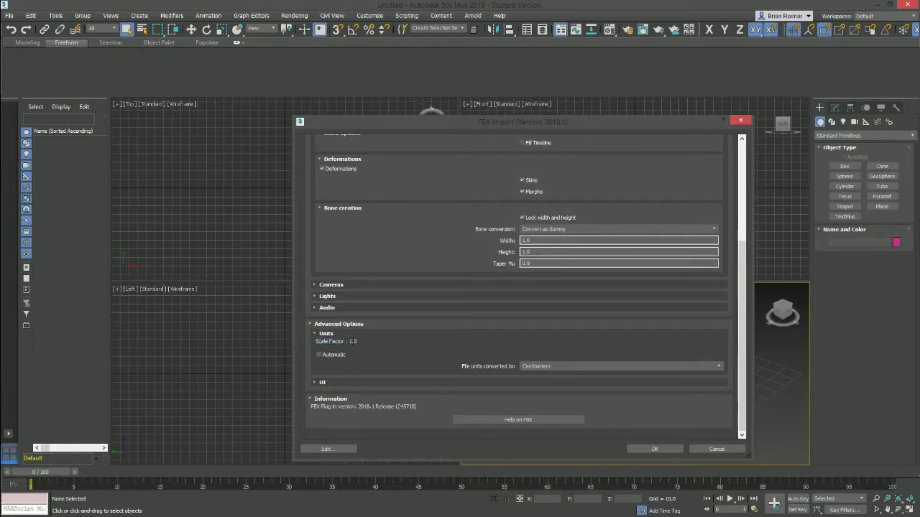
left_click(537, 366)
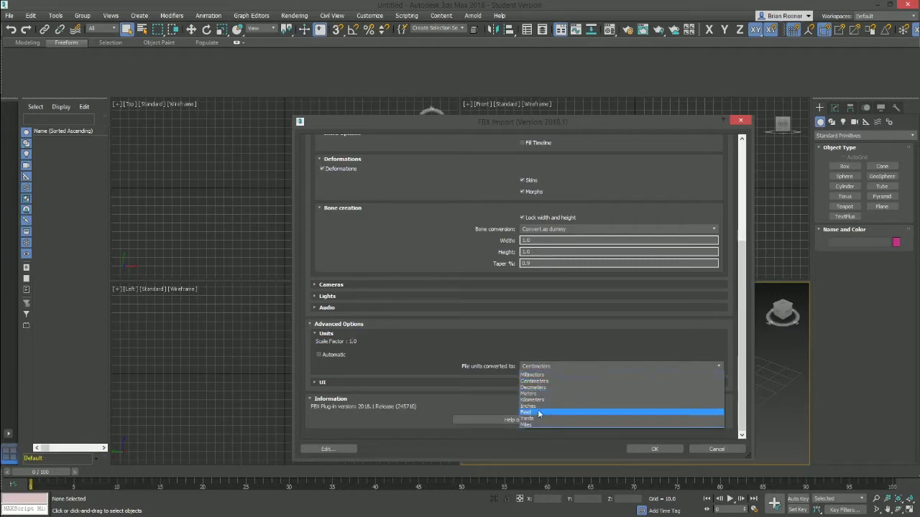
left_click(515, 331)
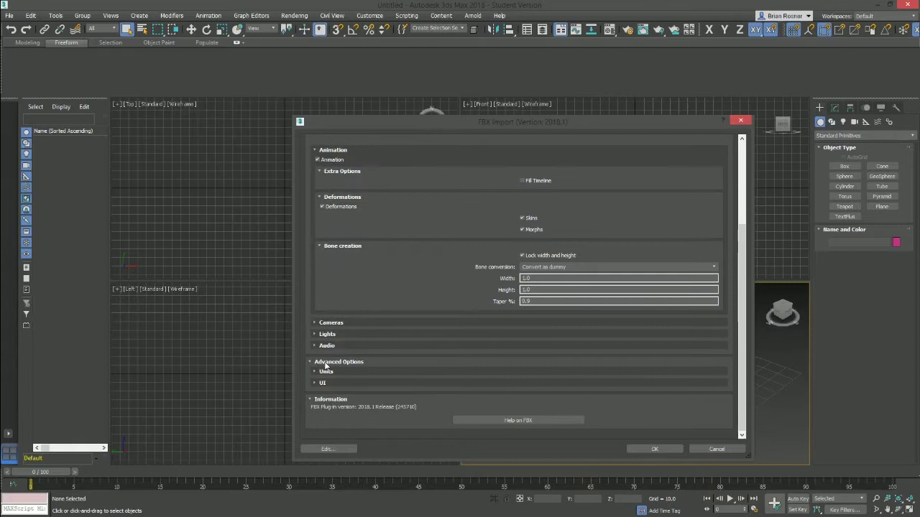
left_click(326, 371)
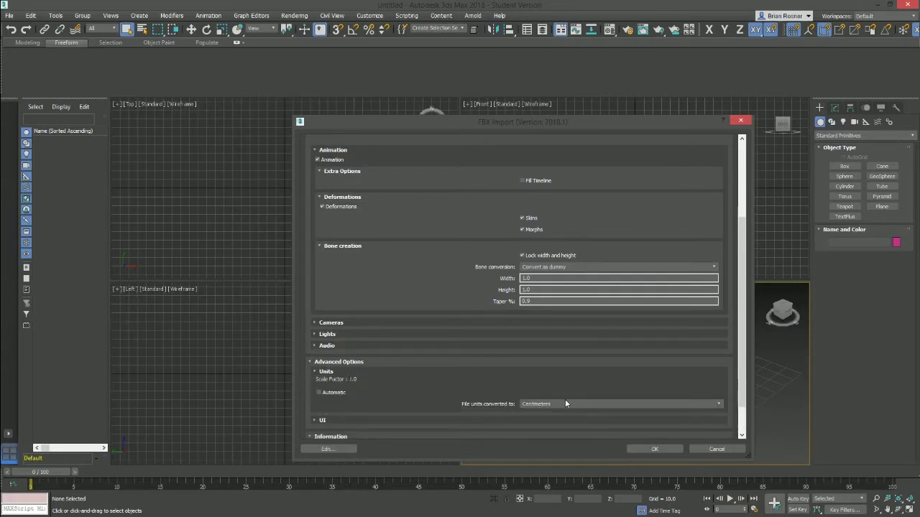
left_click(659, 450)
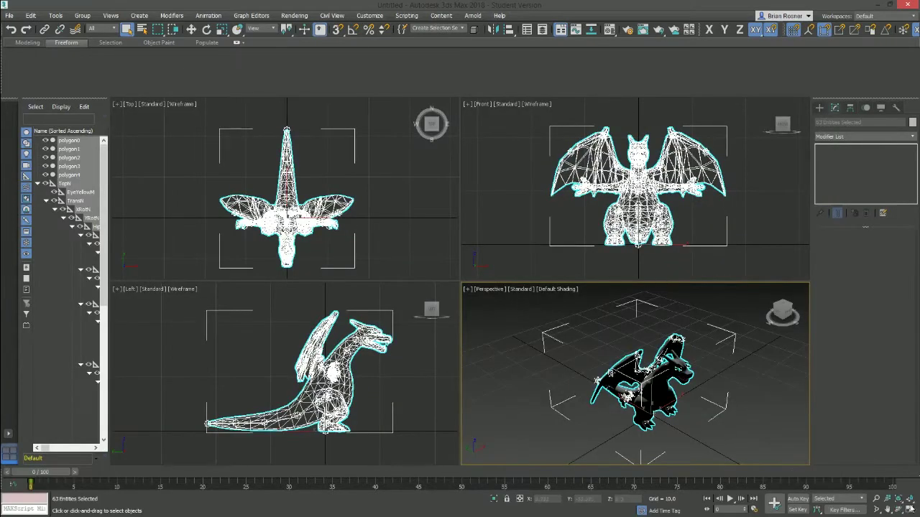
Step: Maximize the Perspective viewport, select only the polygon0 body mesh, and view the imported model from the front
left_click(909, 509)
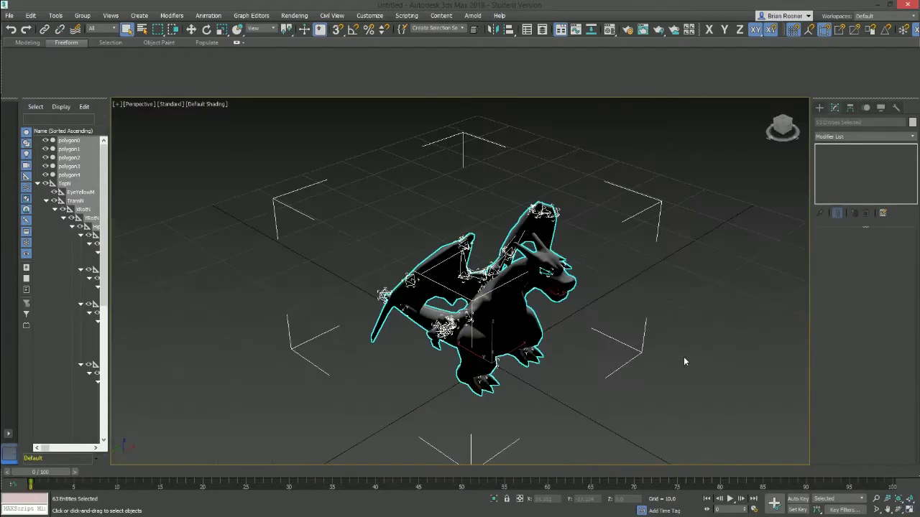
left_click(909, 508)
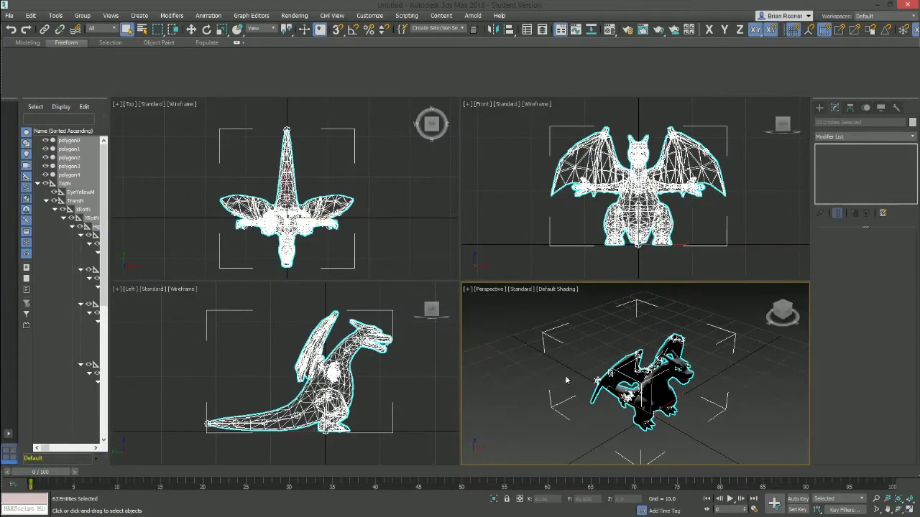
key("alt+w")
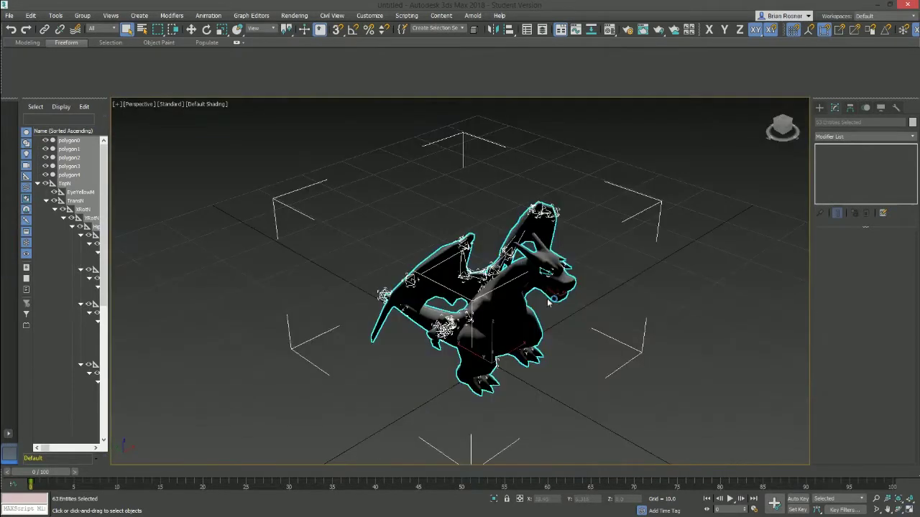
left_click(471, 165)
middle_click_drag(476, 168, 532, 203, "alt")
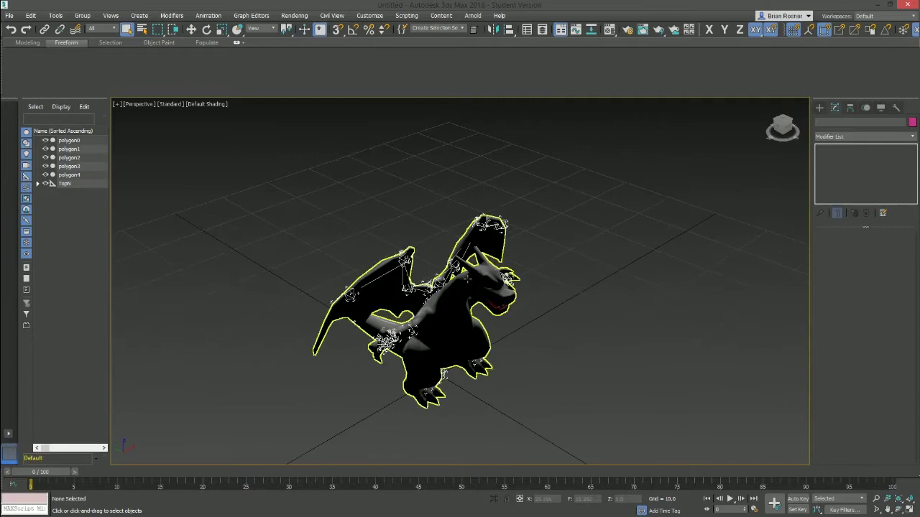
left_click(471, 283)
middle_click_drag(548, 273, 446, 200, "alt")
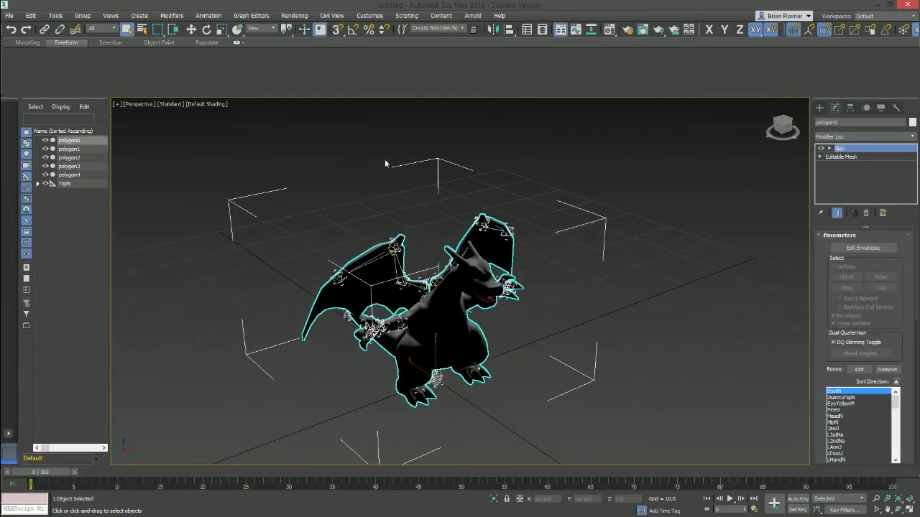
middle_click_drag(550, 213, 572, 181, "alt")
Step: Set the Perspective viewport's rendering to High Quality and clear the mesh selection
left_click(189, 104)
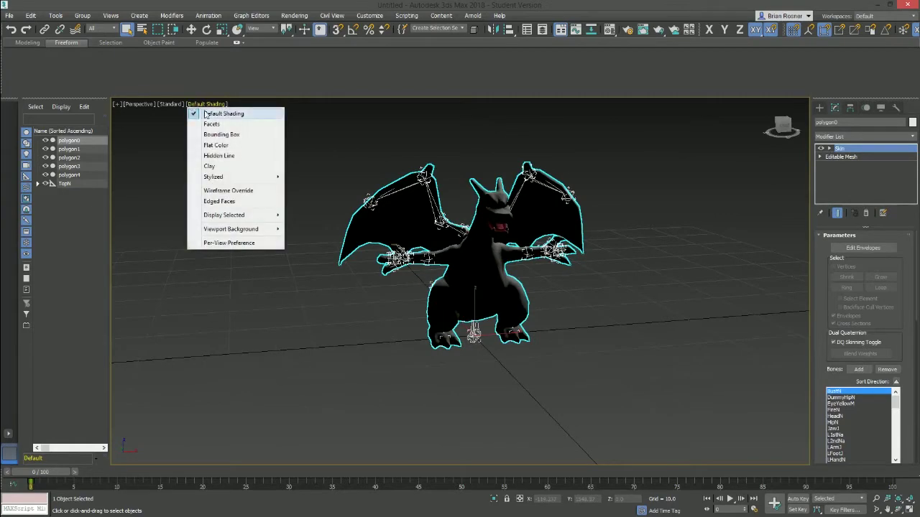
left_click(178, 105)
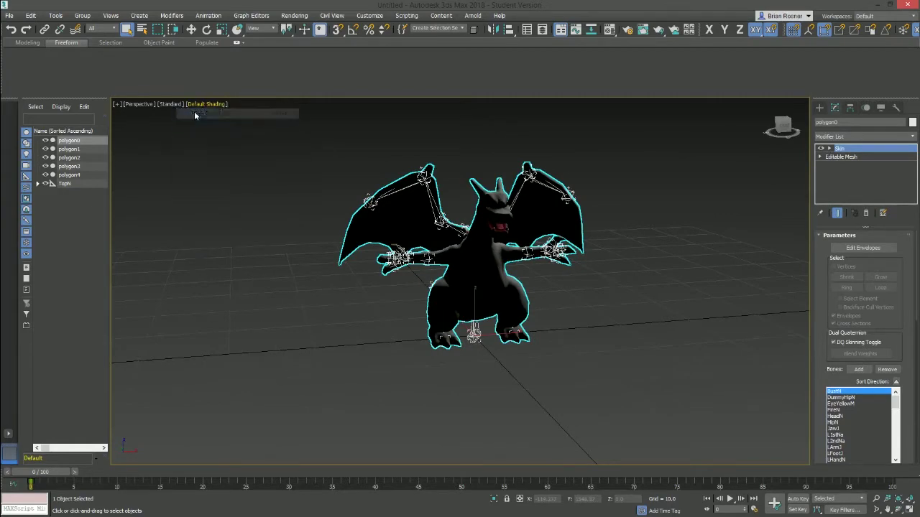
left_click(194, 113)
scroll(559, 217, "up", 3)
mouse_move(580, 196)
middle_mouse_down()
mouse_move(559, 217)
mouse_move(575, 208)
mouse_move(575, 191)
mouse_move(590, 189)
middle_mouse_up()
left_click(590, 186)
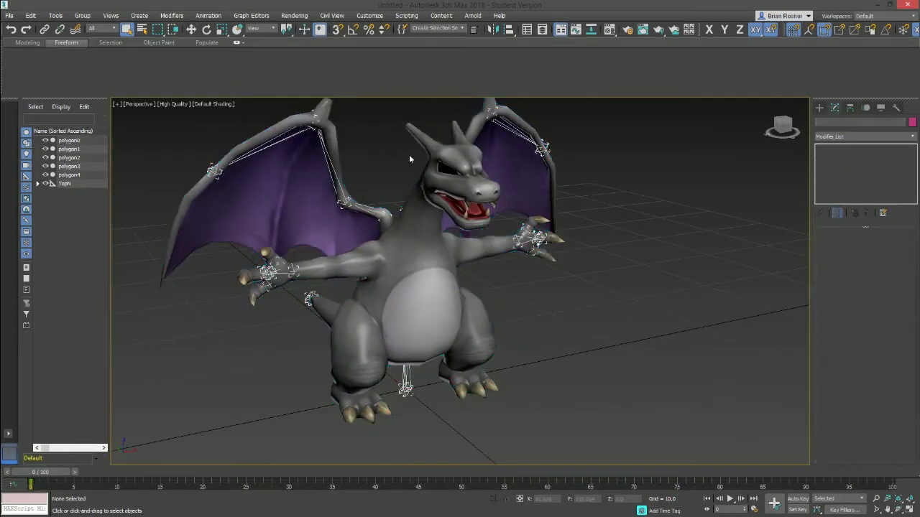
mouse_move(409, 154)
middle_mouse_down()
mouse_move(407, 199)
mouse_move(410, 160)
middle_mouse_up()
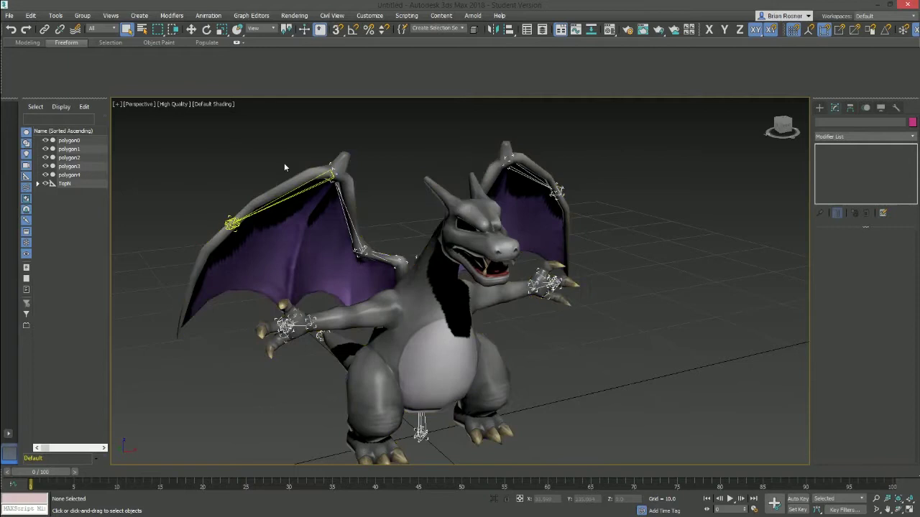
left_click(306, 223)
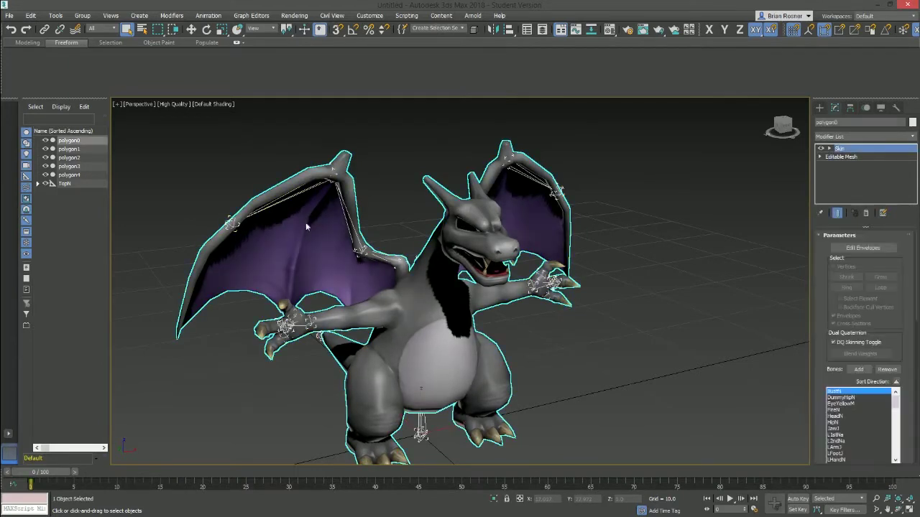
right_click(304, 221)
left_click(316, 282)
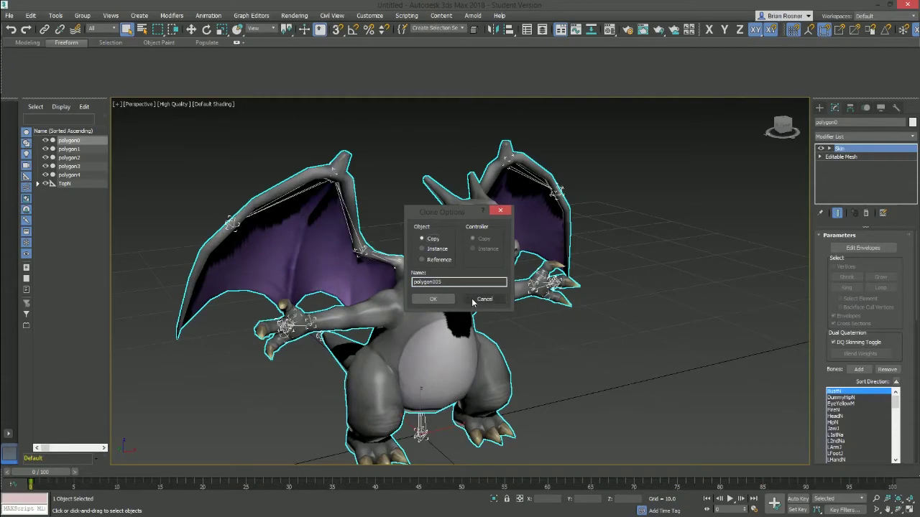
left_click(433, 299)
left_click(401, 179)
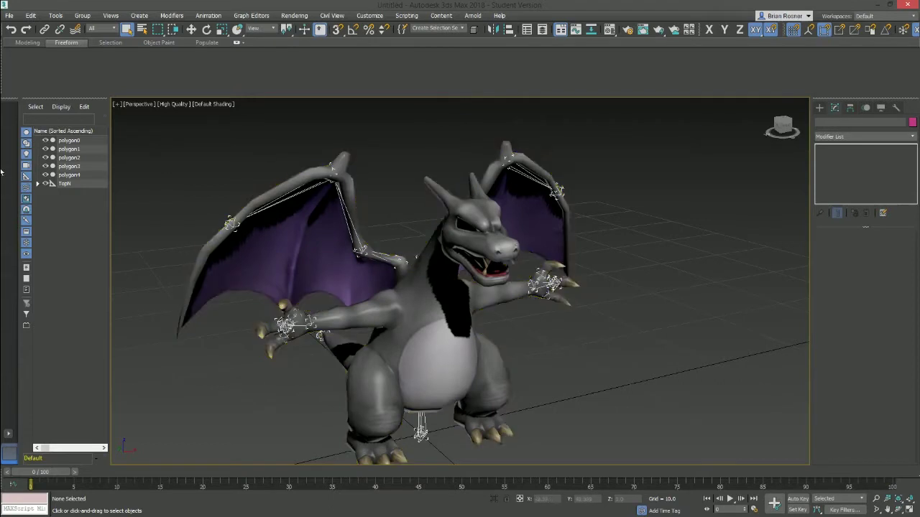
Step: Hide polygon1, polygon2, polygon3 and polygon4, leaving polygon0 and the TopN bones shown
left_click(46, 175)
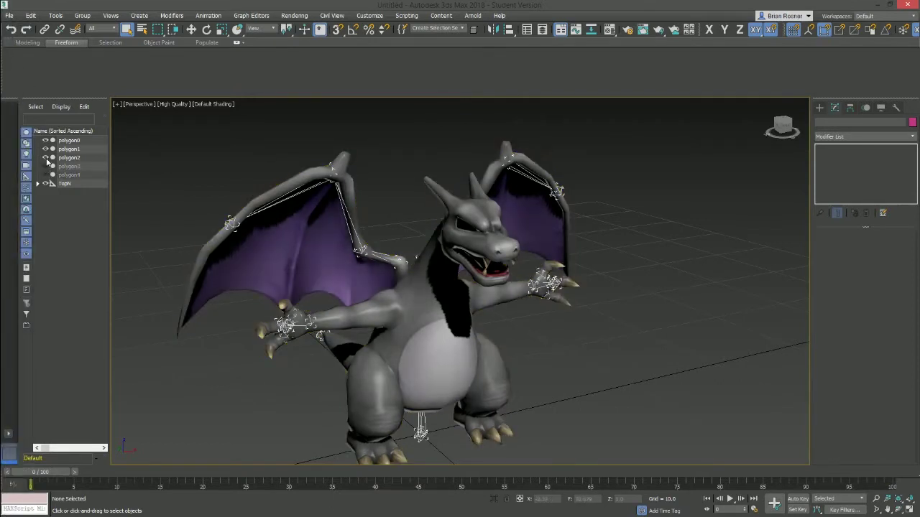
left_click(45, 158)
left_click(46, 149)
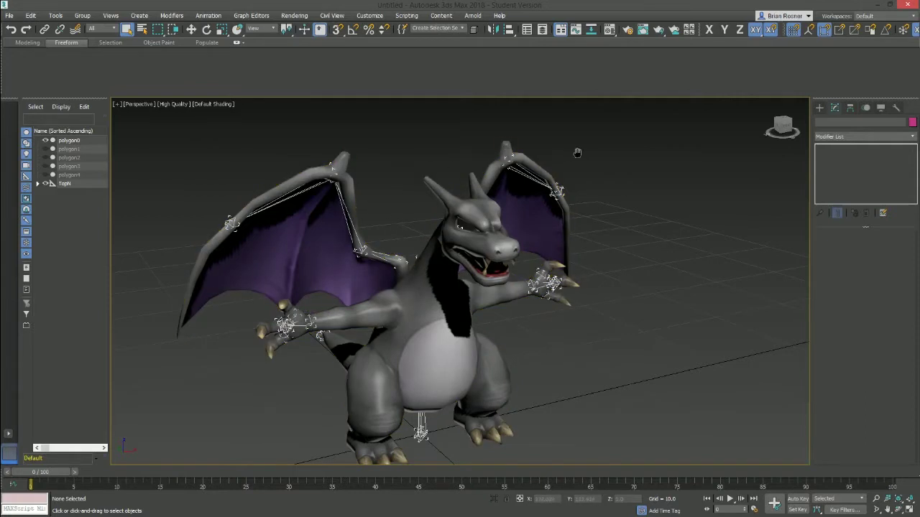
Step: Create a cylinder beside the dragon with a radius of about 8.9 and a height of about 7.7, and show its modifiable parameters
mouse_move(578, 152)
middle_mouse_down("alt")
mouse_move(546, 144)
mouse_move(562, 149)
mouse_move(568, 167)
mouse_move(576, 162)
middle_mouse_up("alt")
left_click(820, 108)
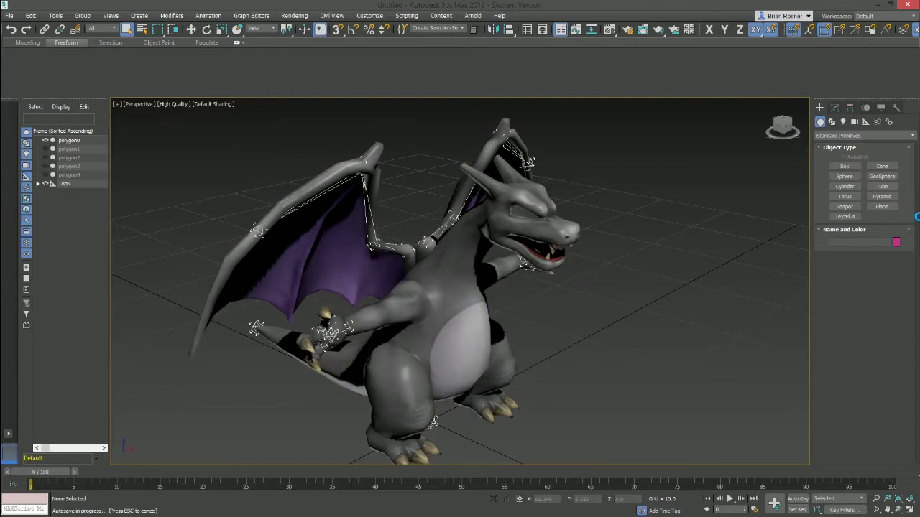
left_click(844, 186)
left_click_drag(666, 294, 750, 298)
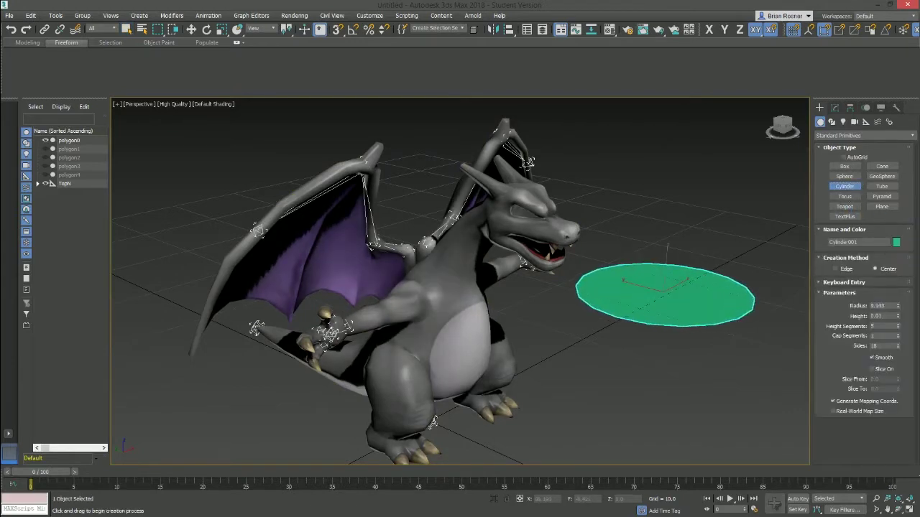
left_click(751, 237)
left_click(834, 107)
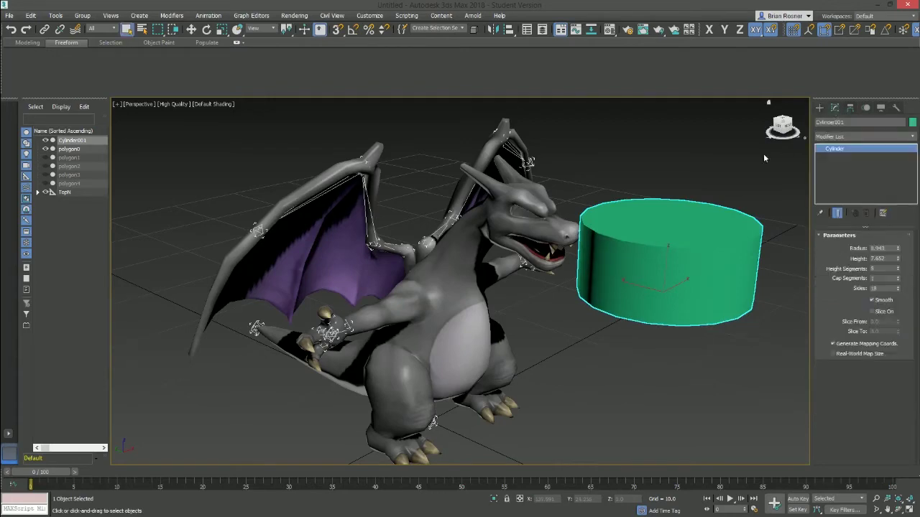
Step: Turn on Edged Faces in the Perspective viewport to show the mesh edges of the cylinder and dragon
middle_click_drag(763, 156, 590, 159)
key("F5")
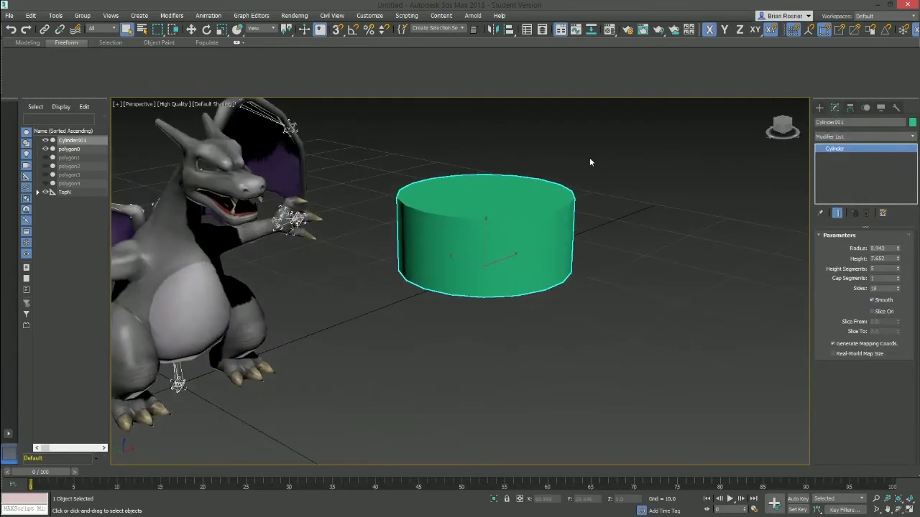
key("F4")
middle_click_drag(464, 179, 562, 203)
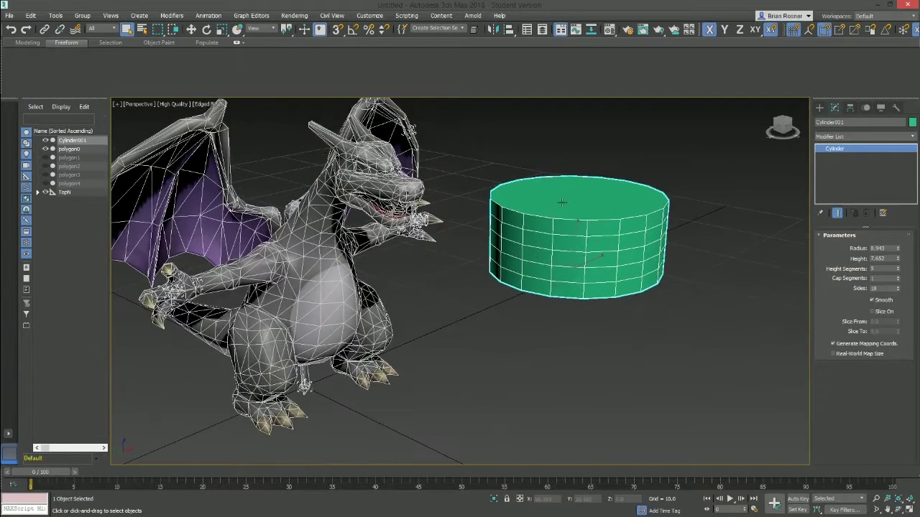
middle_click_drag(789, 193, 748, 194)
Step: Flatten the cylinder to a height of about 1.3 and set its height segments to 1
scroll(626, 210, "up", 3)
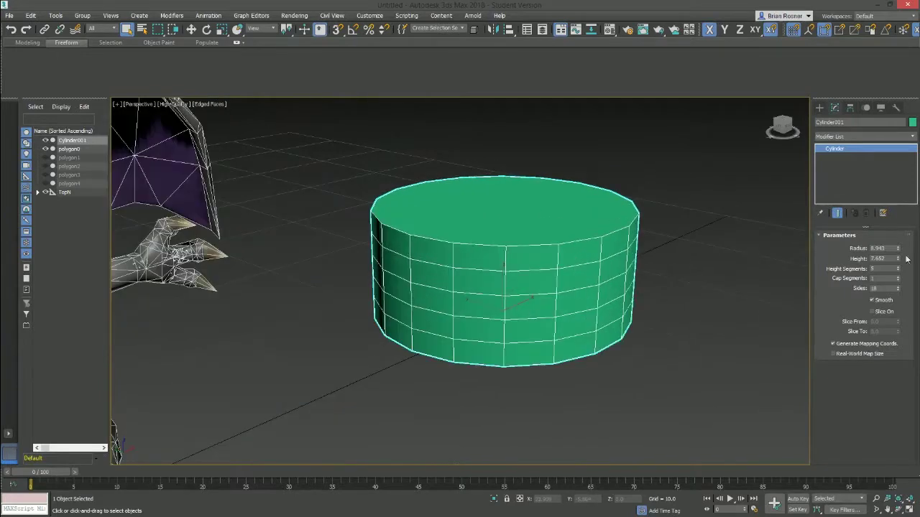
left_click_drag(897, 259, 896, 300)
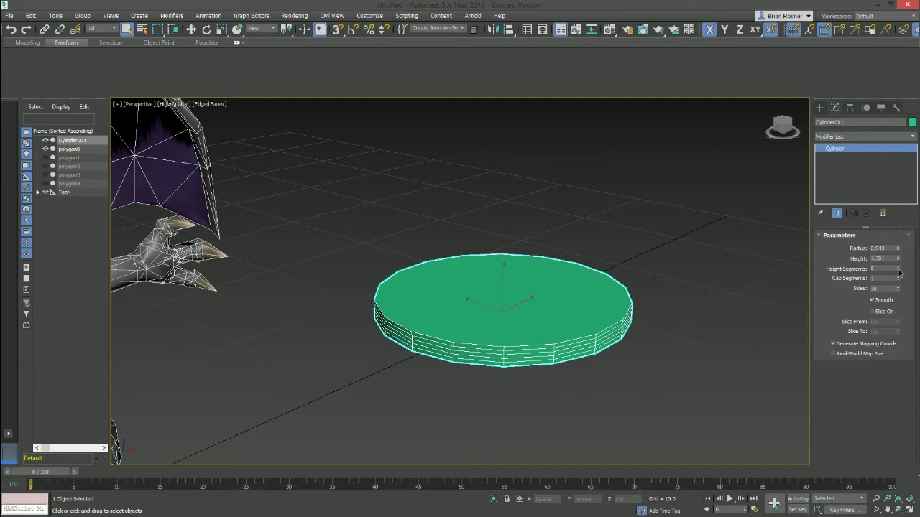
right_click(898, 270)
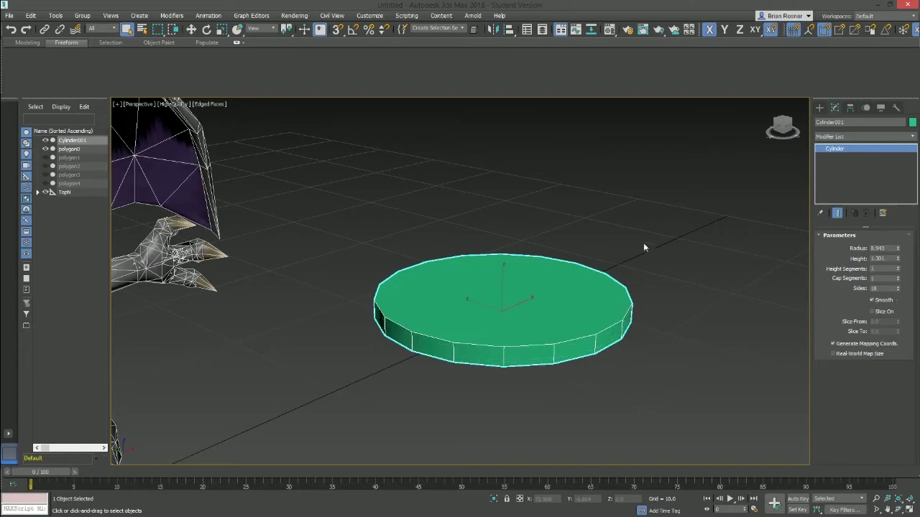
Step: Add an Edit Poly modifier to the flattened cylinder
left_click(912, 137)
left_click(911, 137)
left_click(911, 137)
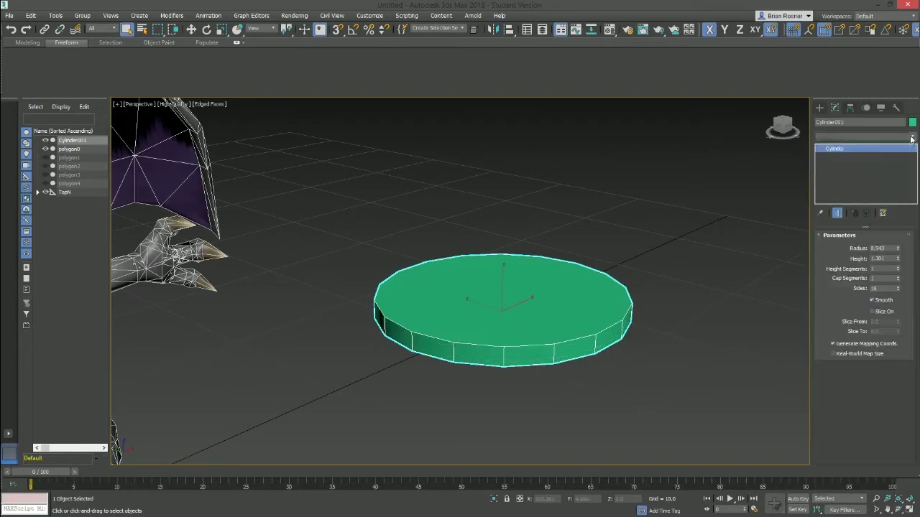
left_click(911, 137)
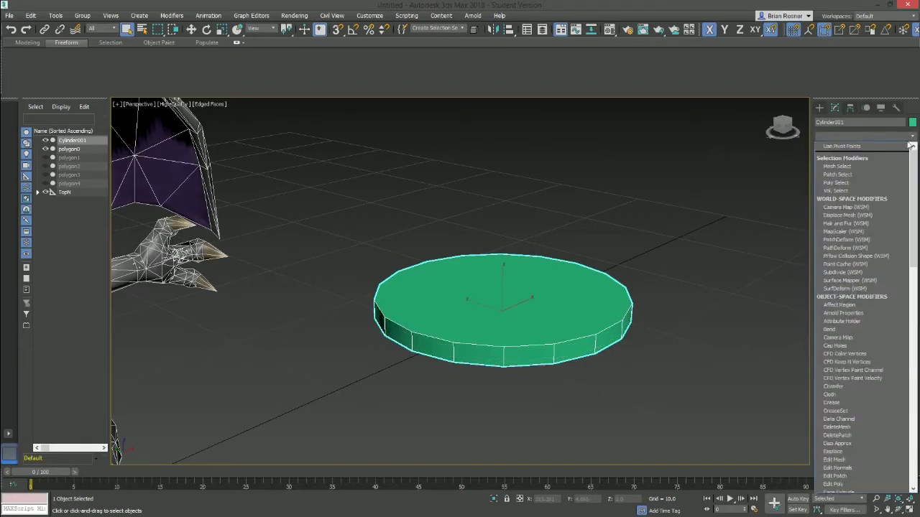
key("e")
left_click(855, 171)
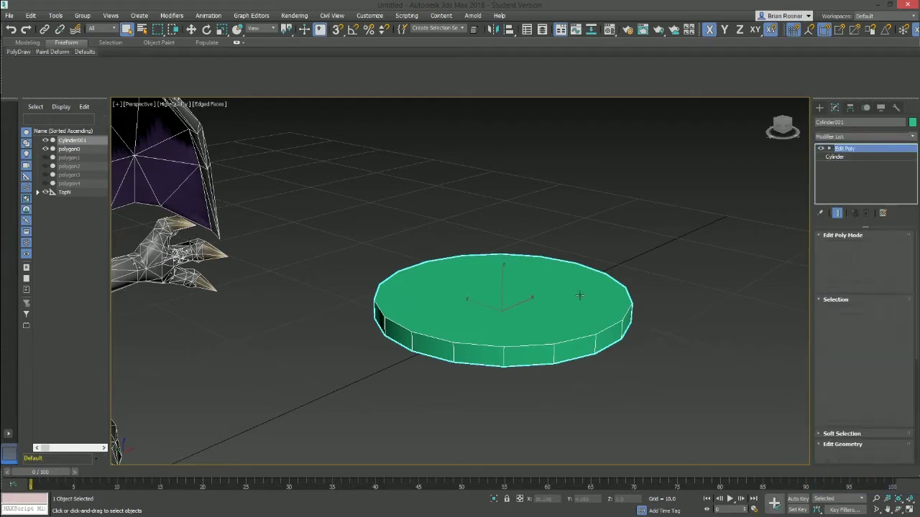
Step: Select the cylinder's top face at Polygon level and bring the Edit Polygons options into view
key("3")
key("4")
left_click(606, 307)
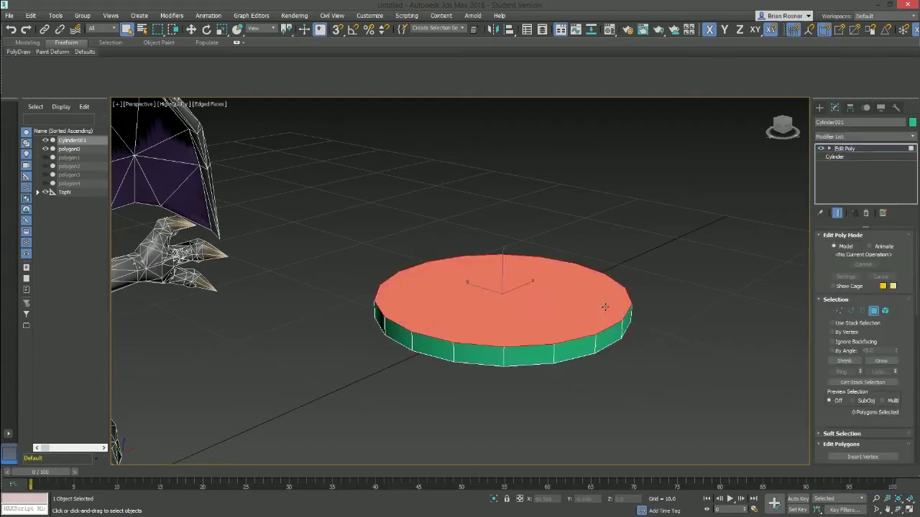
middle_click_drag(606, 313, 893, 351)
scroll(893, 352, "down", 6)
key("z")
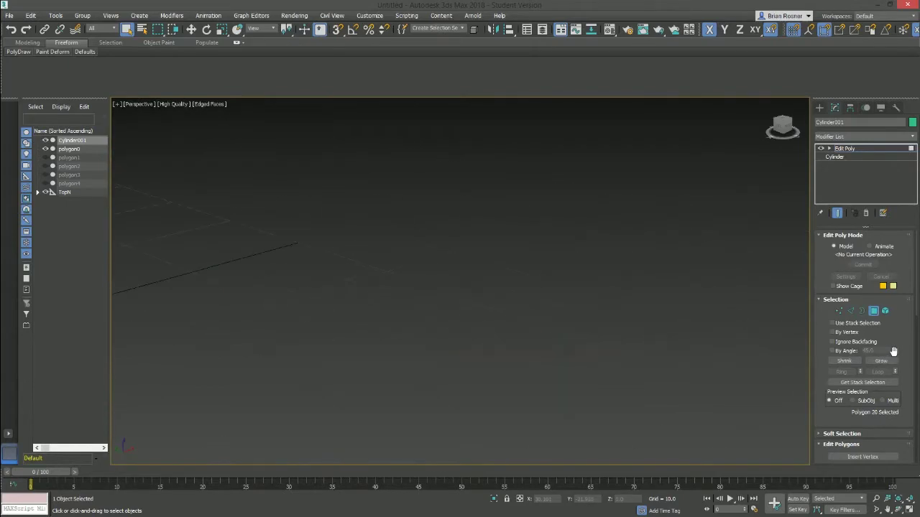
scroll(894, 351, "down", 3)
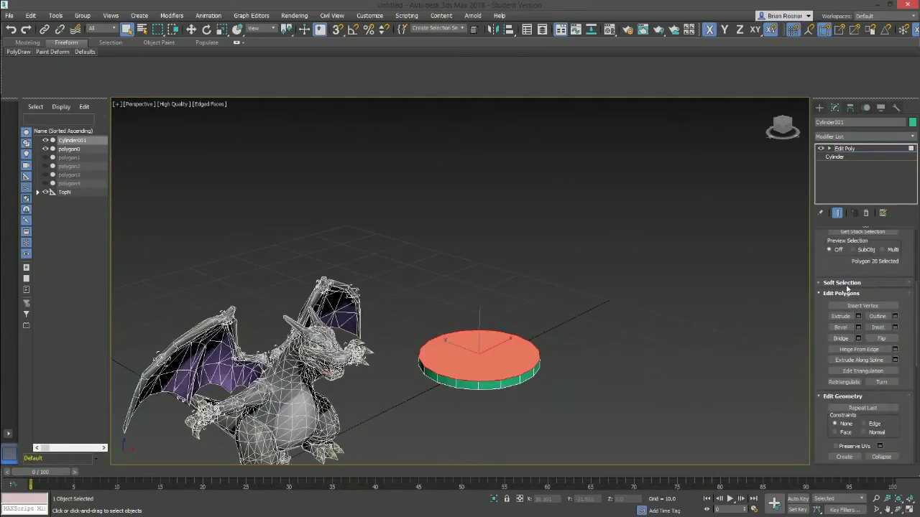
middle_click_drag(587, 320, 611, 287)
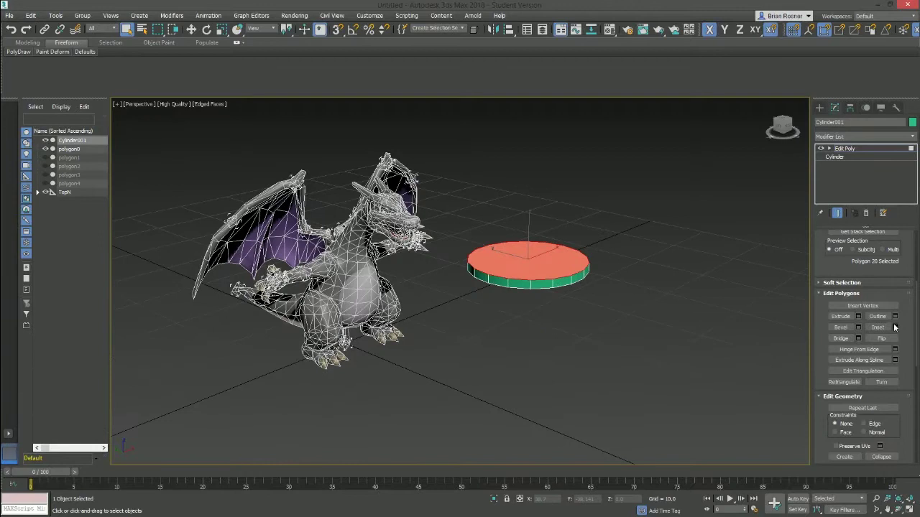
Step: Inset the cylinder's top face and extrude the inner face upward by about 8 units to form a top hat
left_click_drag(467, 300, 467, 284)
left_click(465, 314)
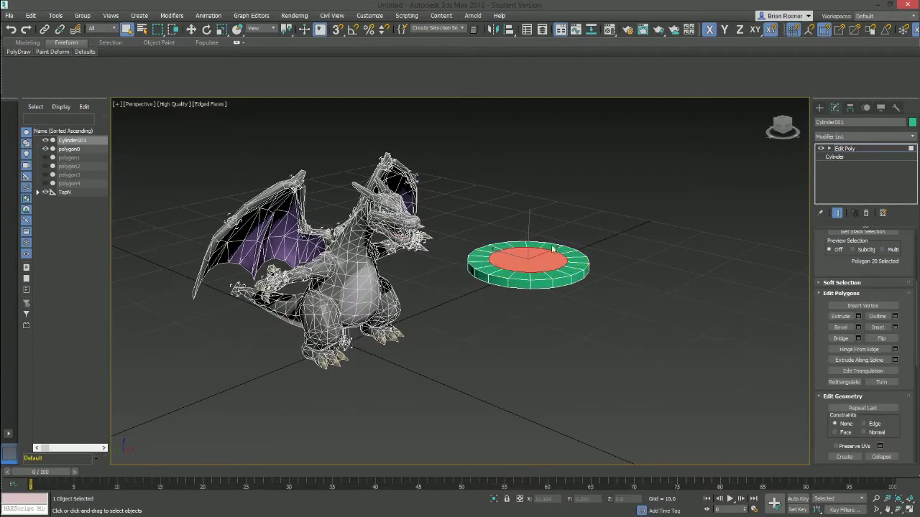
key("w")
left_click(857, 316)
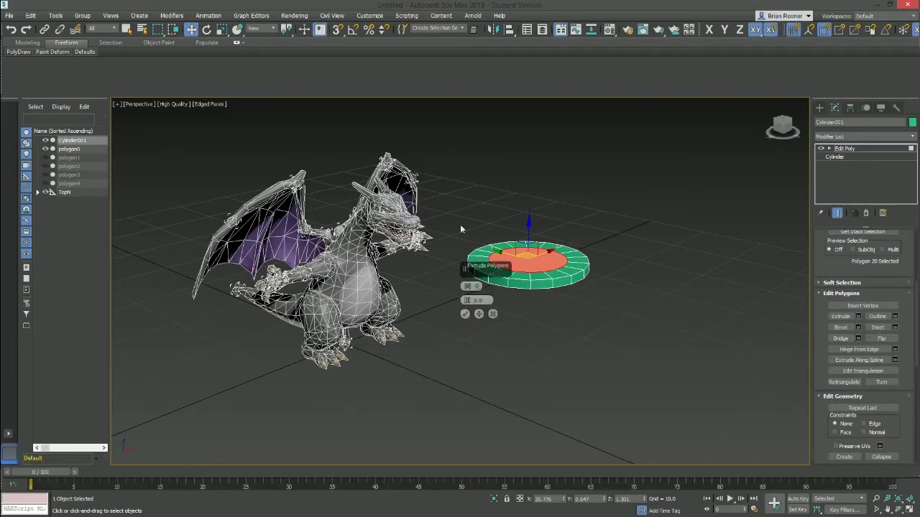
left_click_drag(467, 300, 466, 266)
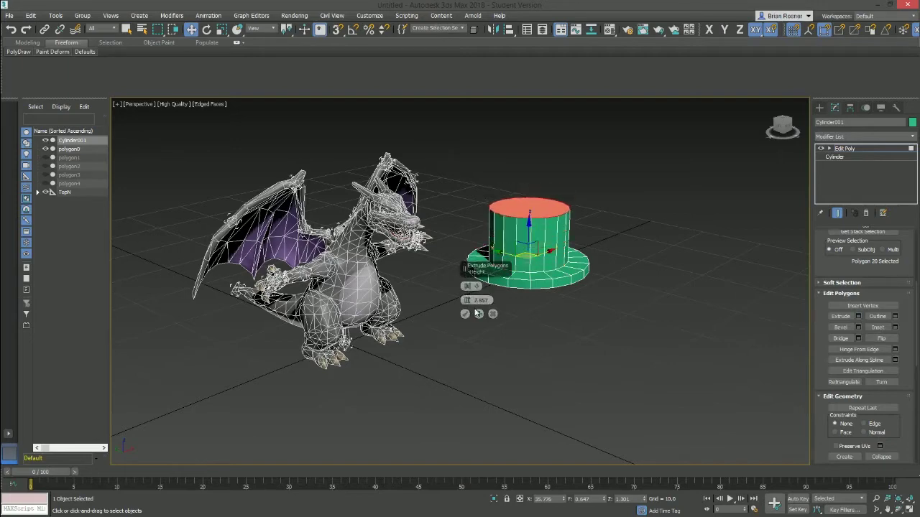
left_click(466, 314)
Step: Select all of the hat's polygons, auto-smooth them with a 45 threshold, and leave Polygon level
middle_click_drag(655, 245, 634, 240)
key("4")
key("ctrl+a")
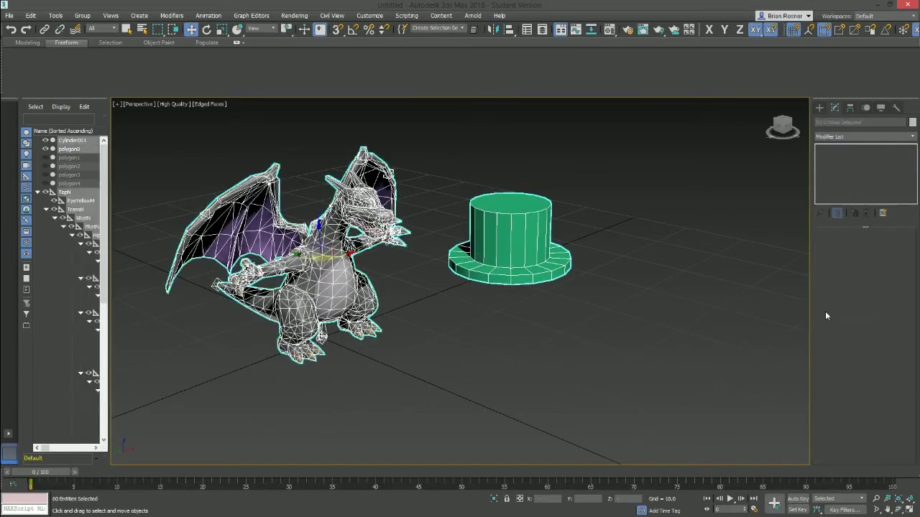
left_click(486, 215)
left_click(870, 309)
key("ctrl+a")
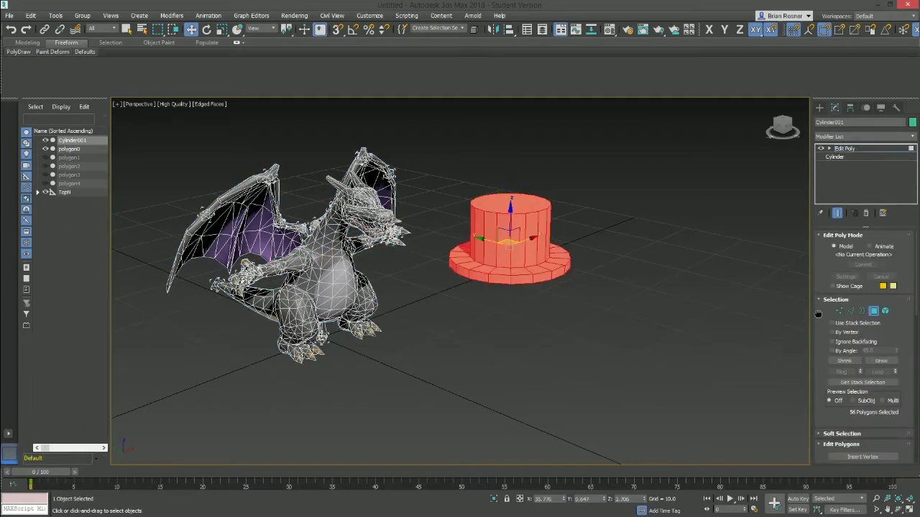
scroll(820, 316, "down", 5)
scroll(832, 347, "down", 5)
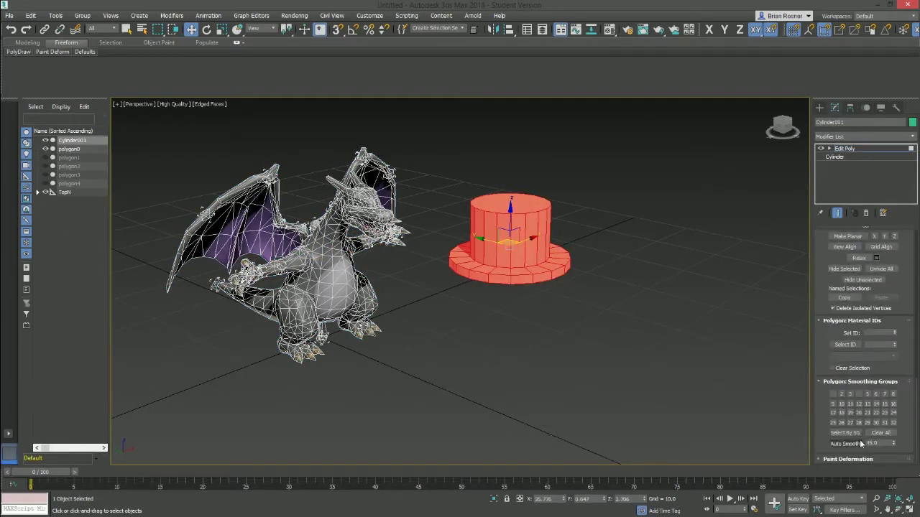
left_click(870, 148)
left_click(633, 204)
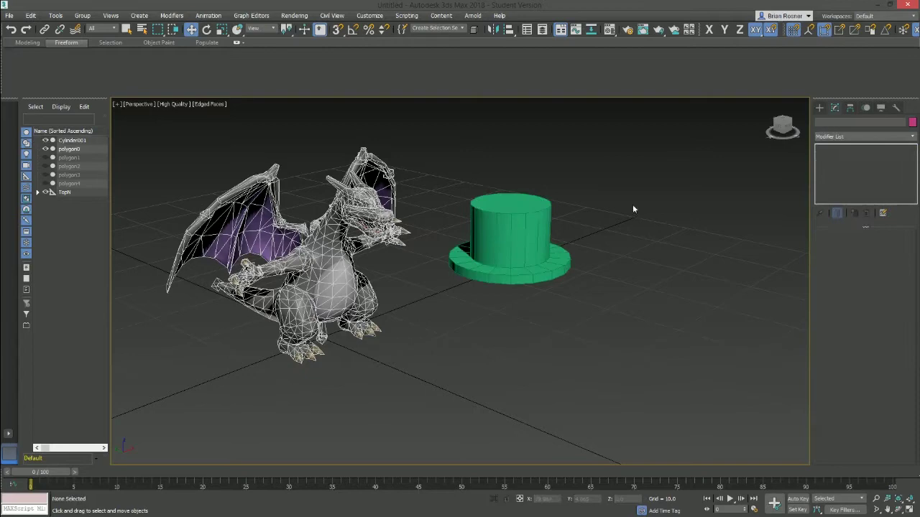
Step: Turn off Edged Faces in the Perspective viewport
mouse_move(632, 205)
middle_mouse_down("alt")
mouse_move(633, 218)
mouse_move(601, 215)
middle_mouse_up("alt")
key("F5")
key("F4")
middle_click_drag(553, 198, 596, 210)
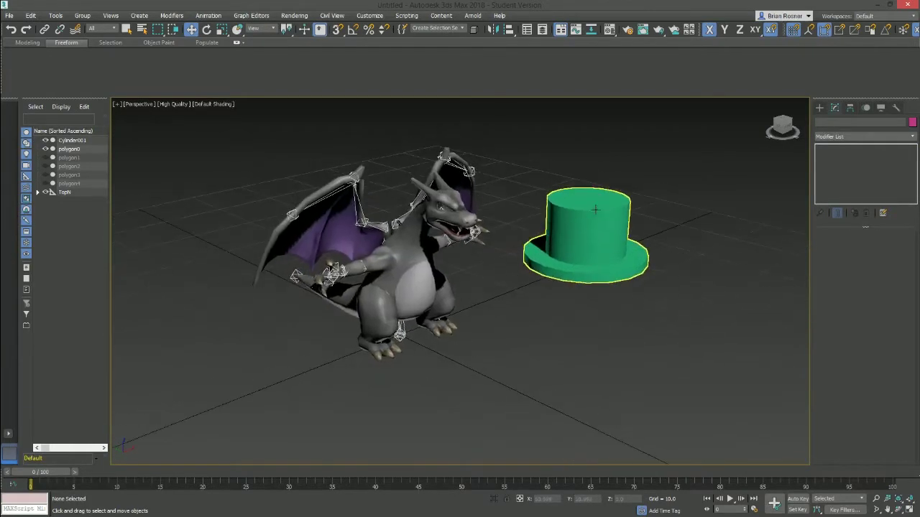
Step: Sample the dragon's BodyM1 material in the Material Editor and assign it to the hat
left_click(597, 210)
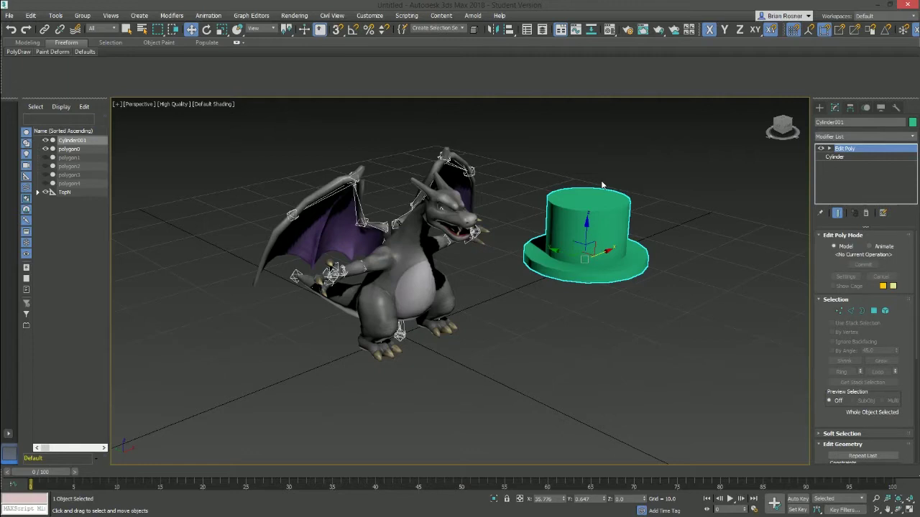
key("m")
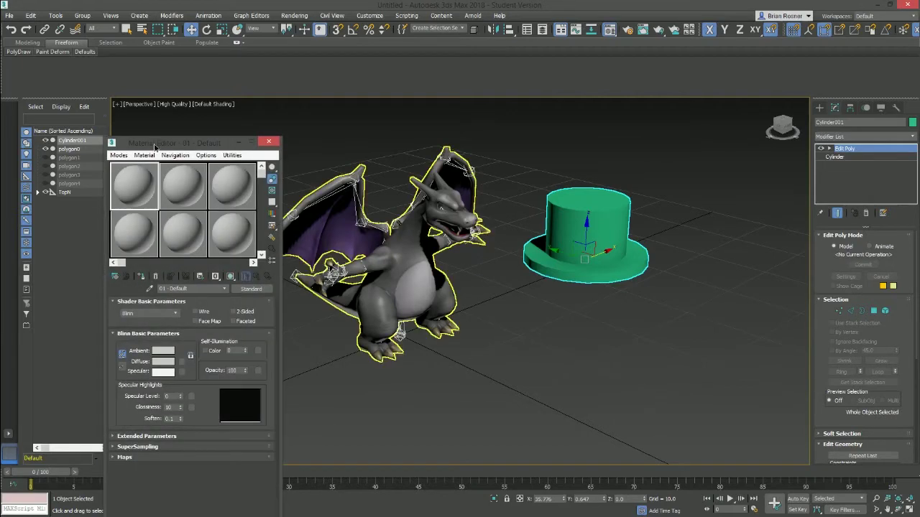
left_click_drag(155, 147, 179, 130)
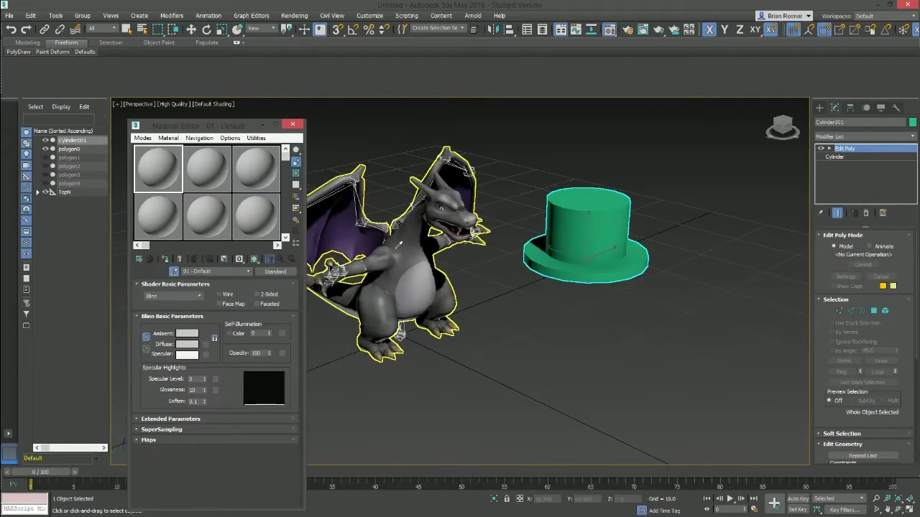
left_click(401, 246)
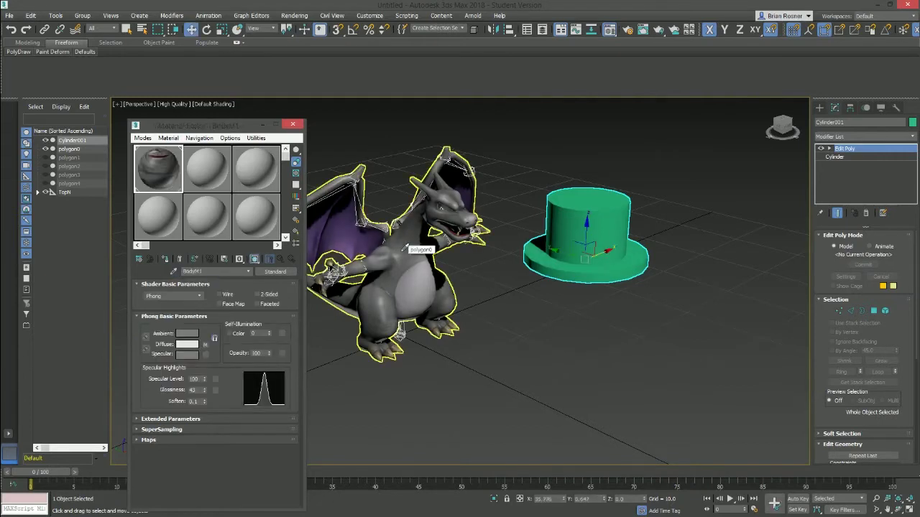
left_click(580, 220)
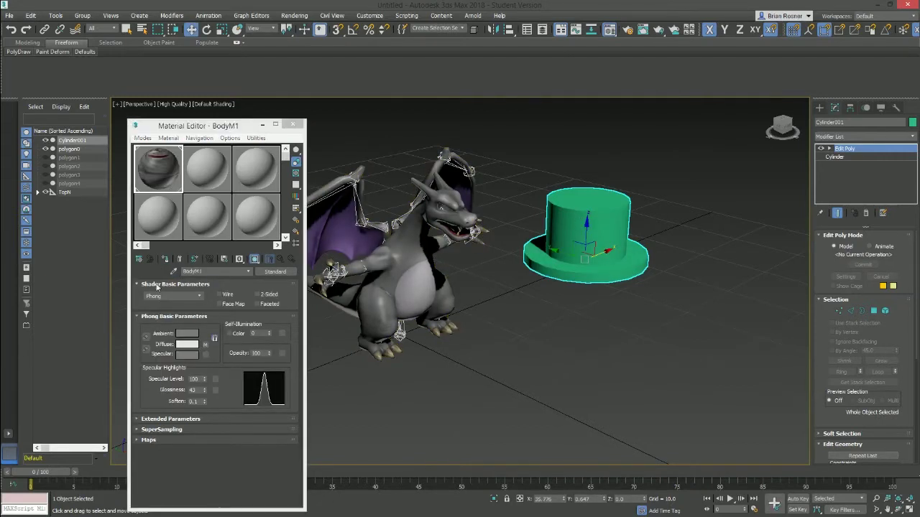
left_click(164, 260)
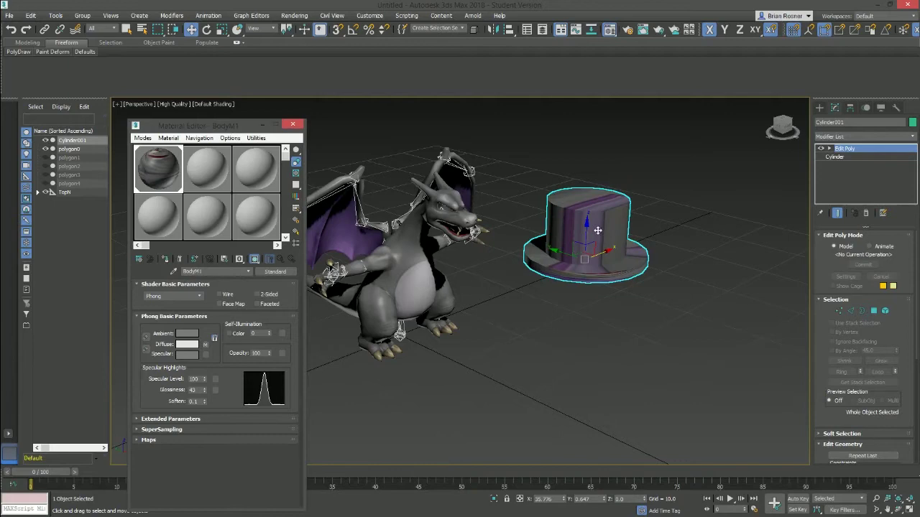
left_click(293, 124)
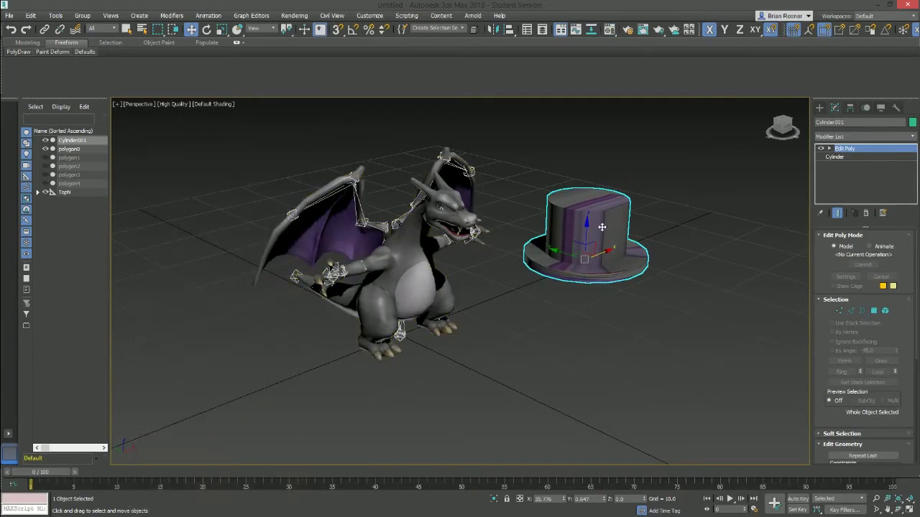
Step: Set the hat's X position to 0 to centre it on the dragon
middle_click_drag(603, 227, 582, 238)
scroll(577, 229, "up", 2)
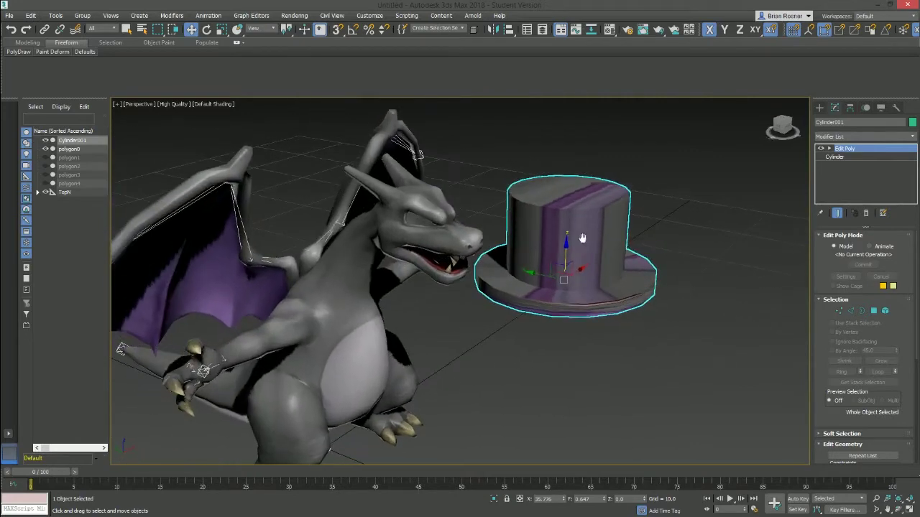
left_click(788, 129)
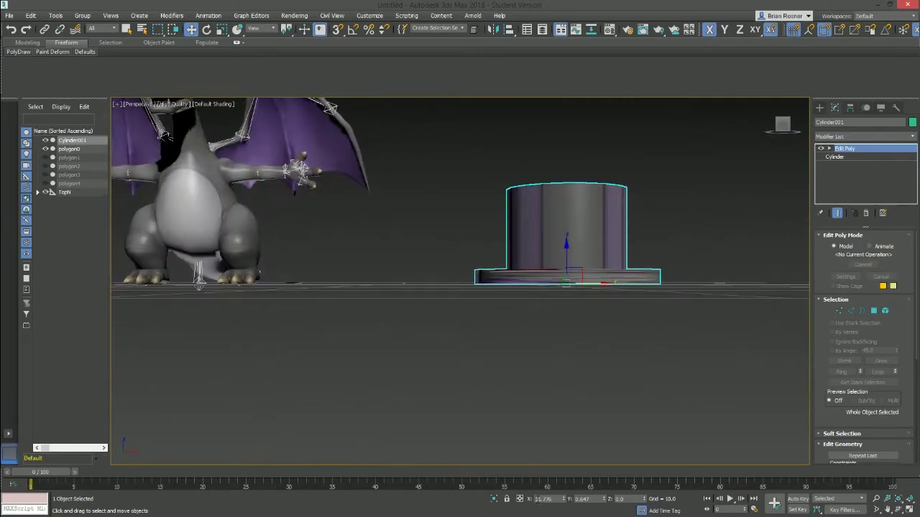
type("0")
key("Tab")
middle_click_drag(283, 197, 480, 350)
scroll(550, 337, "down", 3)
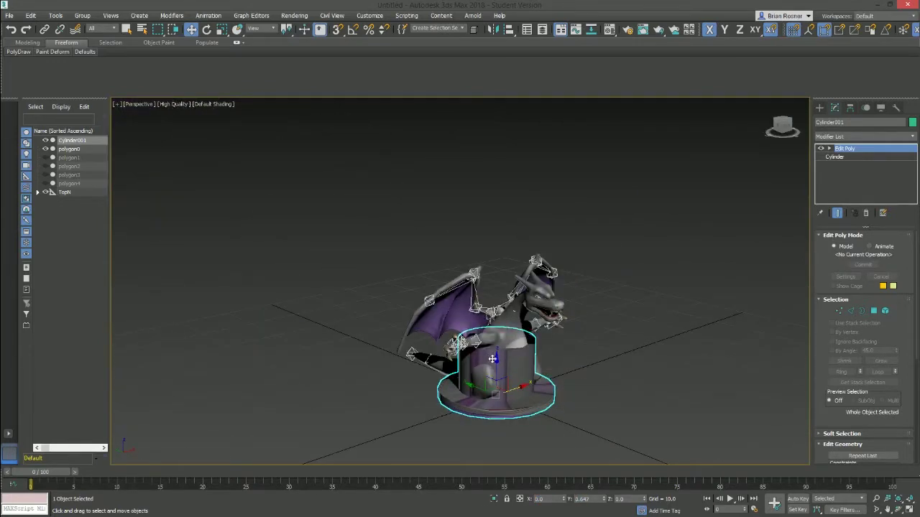
Step: Raise the hat to the dragon's head and scale it down uniformly to fit
left_click_drag(488, 377, 536, 327)
key("r")
scroll(525, 290, "up", 5)
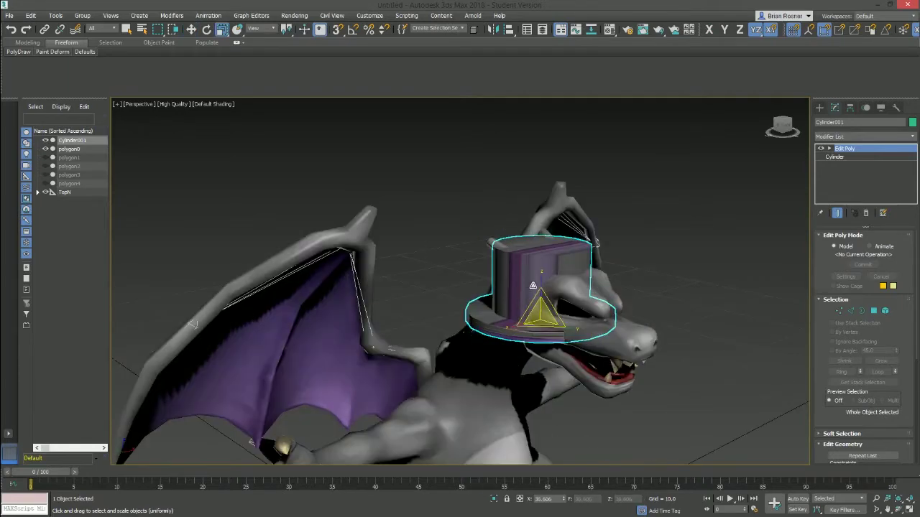
middle_click_drag(532, 286, 544, 301, "alt")
Step: Tilt the hat backward and place it on top of the dragon's head, at about Y -6.8 and Z 18.4
key("e")
left_click_drag(558, 294, 538, 256)
key("w")
left_click_drag(532, 309, 541, 268)
middle_click_drag(589, 239, 539, 216, "alt")
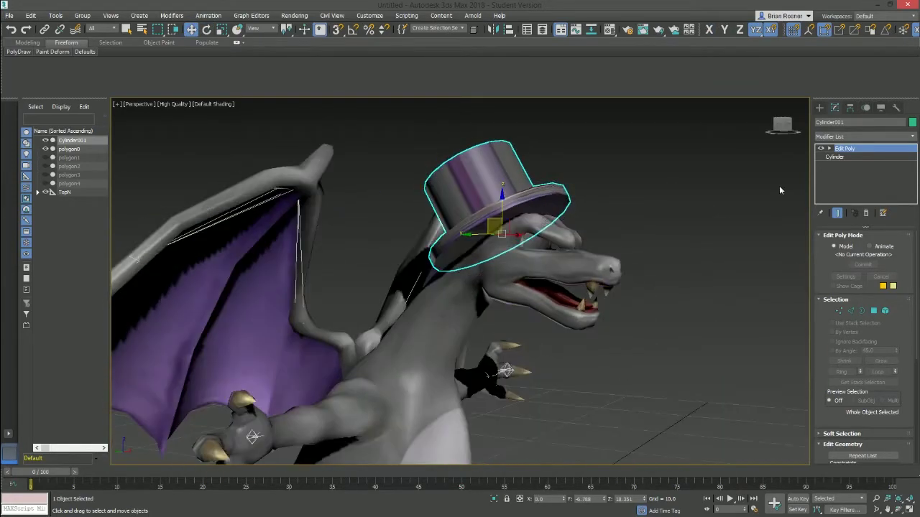
Step: Apply a Skin modifier to the hat and add every bone in the TopN hierarchy to it
left_click(914, 136)
type("skin")
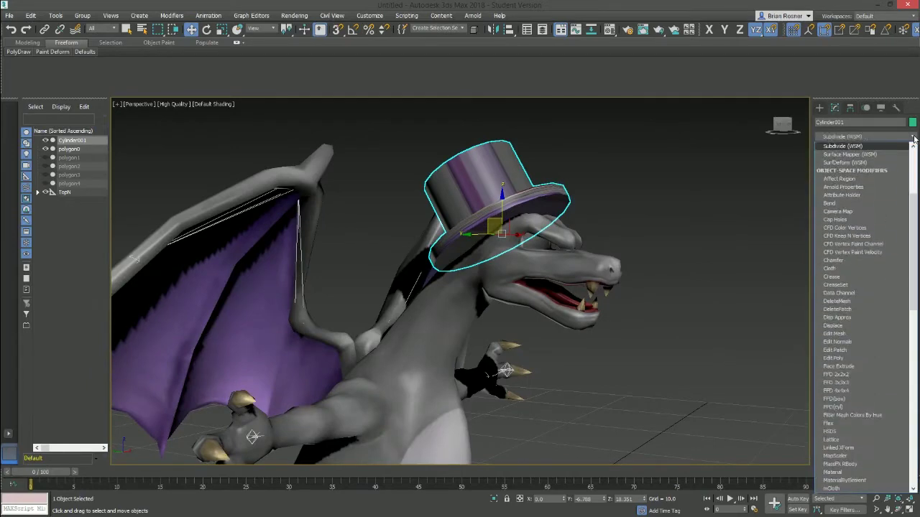
key("Return")
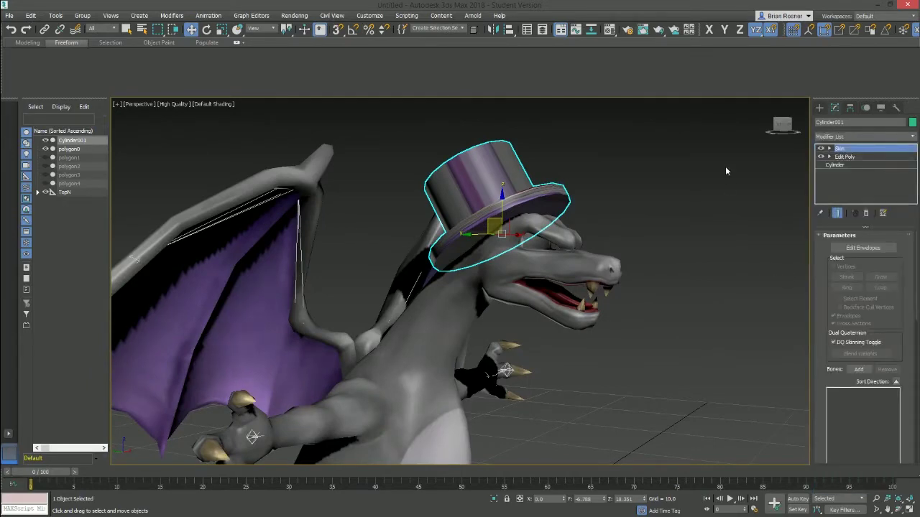
middle_click_drag(725, 171, 596, 188, "alt")
left_click(860, 369)
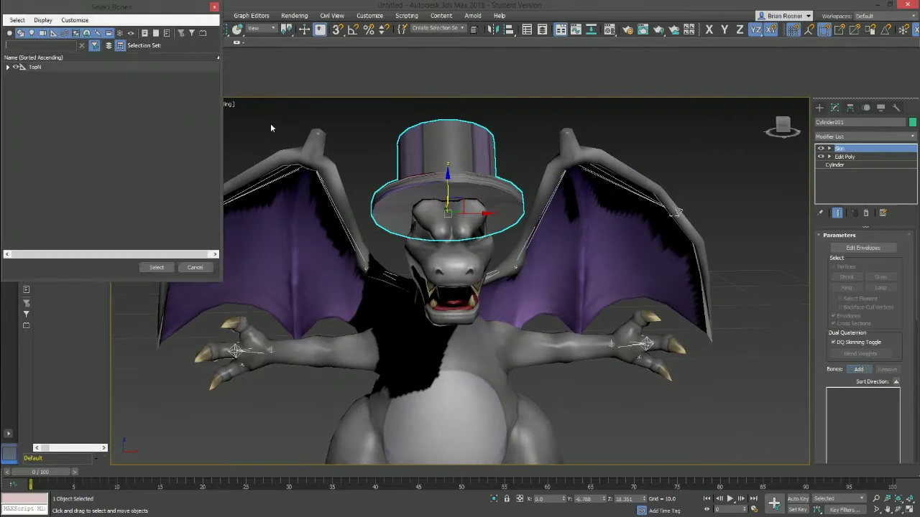
key("ctrl+a")
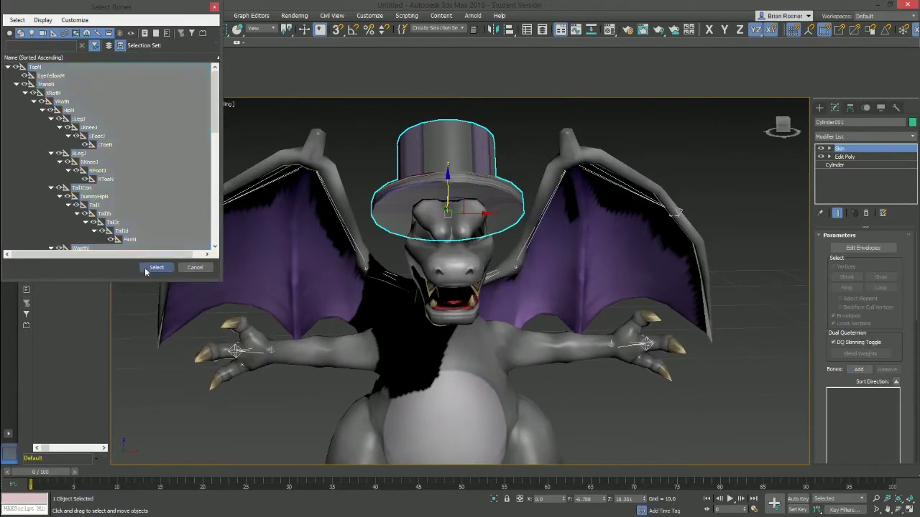
left_click(157, 268)
Step: Edit the skin envelopes with the Weight Tool and weight all the hat's vertices 1 to the HeadN bone
left_click(862, 247)
right_click(780, 318)
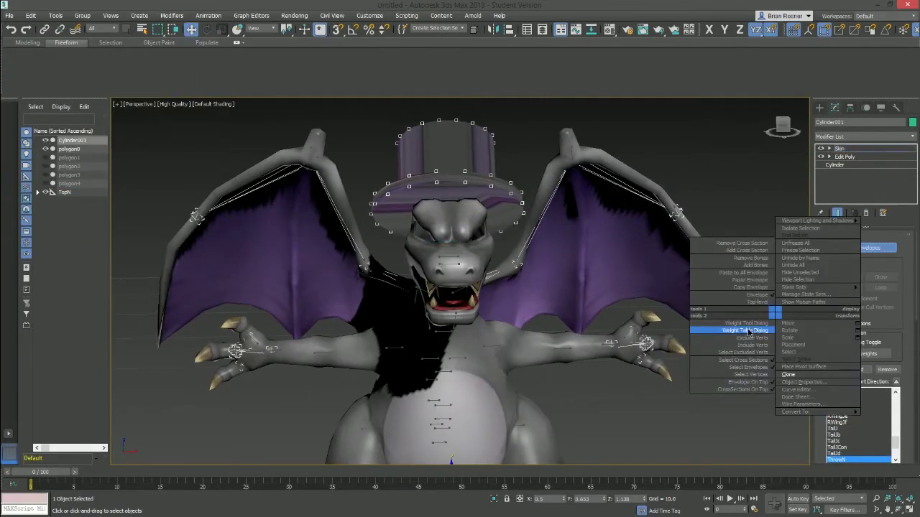
left_click(748, 328)
scroll(835, 421, "up", 10)
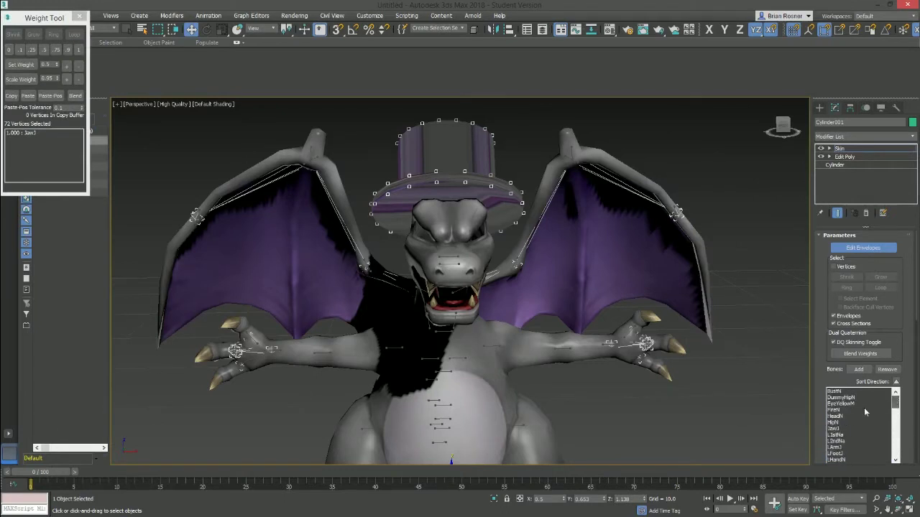
left_click(834, 416)
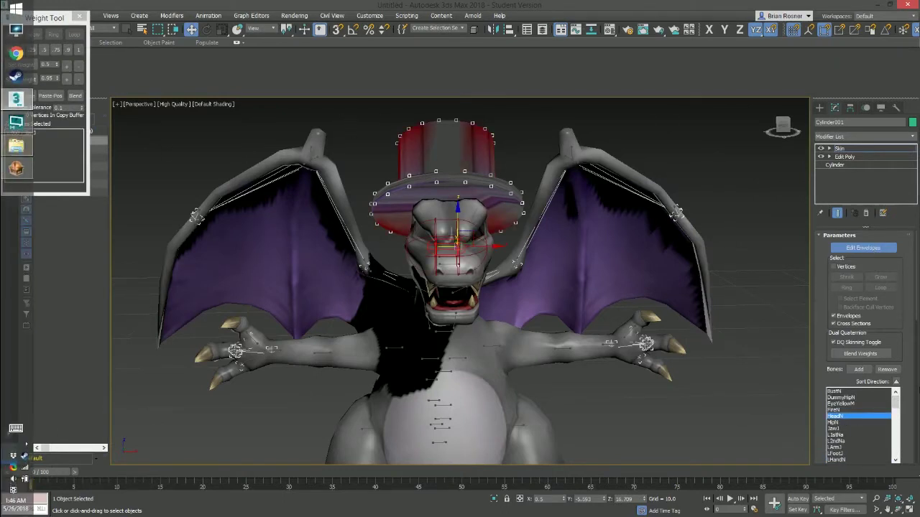
left_click(78, 49)
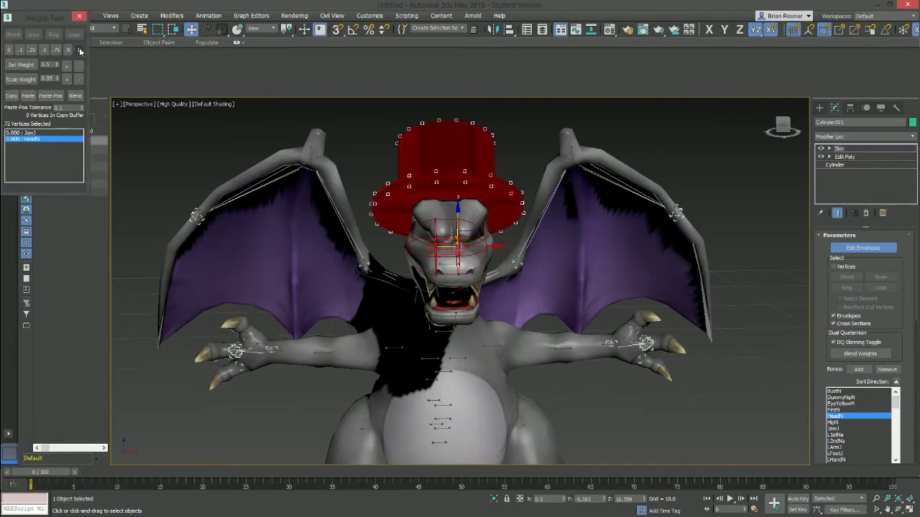
left_click_drag(38, 20, 110, 68)
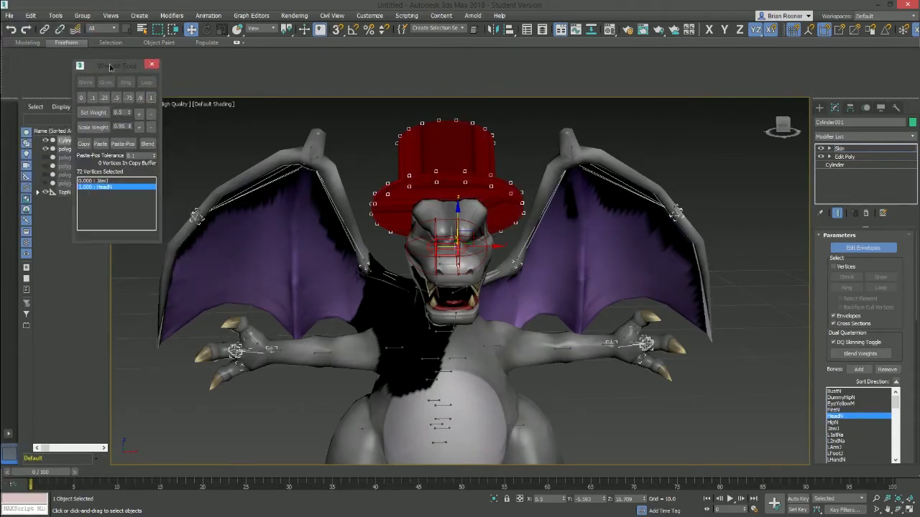
right_click(236, 138)
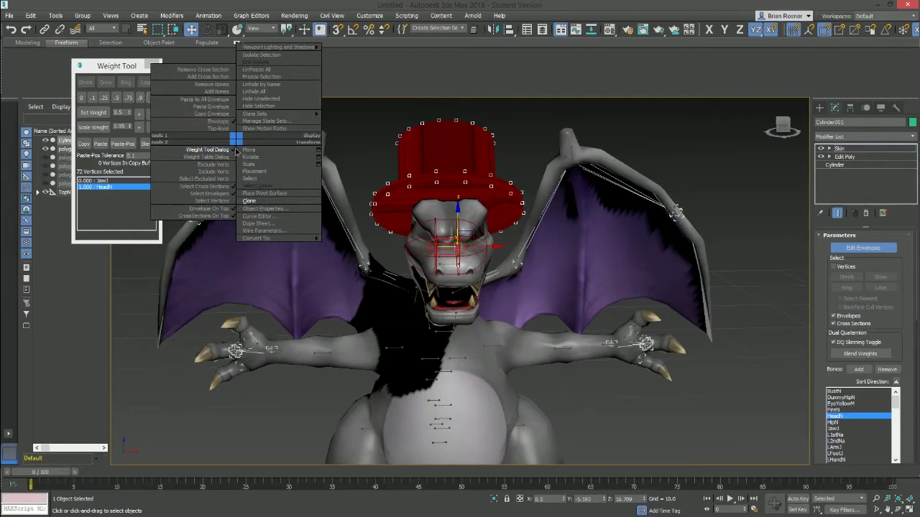
left_click(112, 68)
left_click_drag(113, 68, 143, 94)
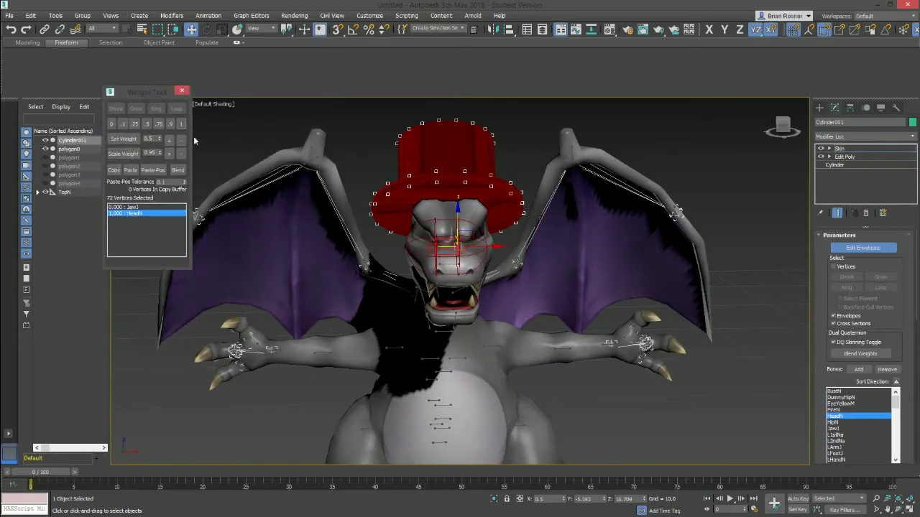
Step: Exit envelope editing on the hat and close the Weight Tool
left_click(863, 248)
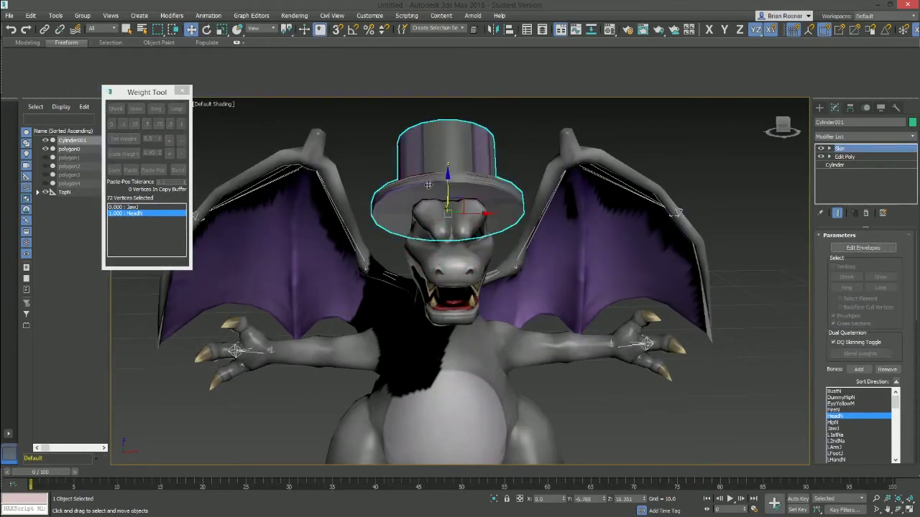
middle_click_drag(428, 186, 465, 209, "alt")
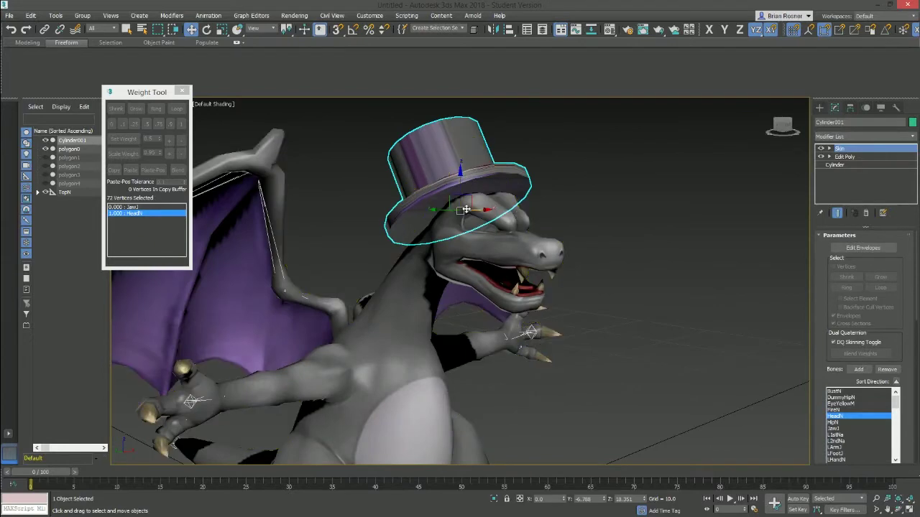
left_click(181, 91)
Step: Hide the dragon's body mesh, polygon0, leaving only the hat and the skeleton shown in the scene
middle_click_drag(495, 173, 476, 157, "alt")
scroll(665, 169, "down", 6)
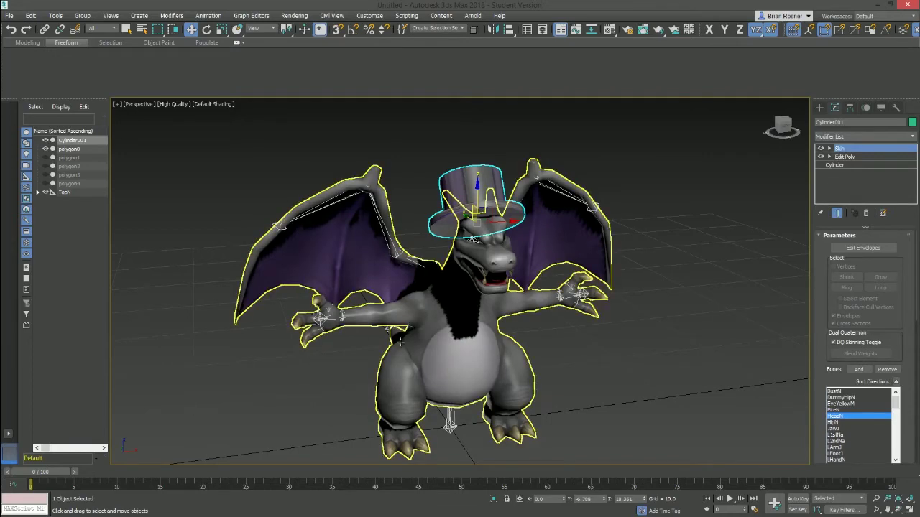
left_click(63, 194, "ctrl")
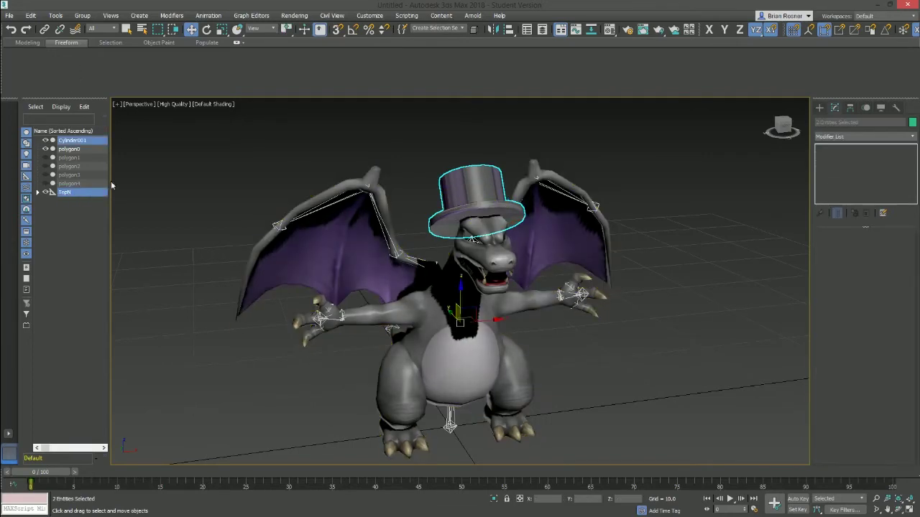
left_click(215, 149)
left_click(454, 296)
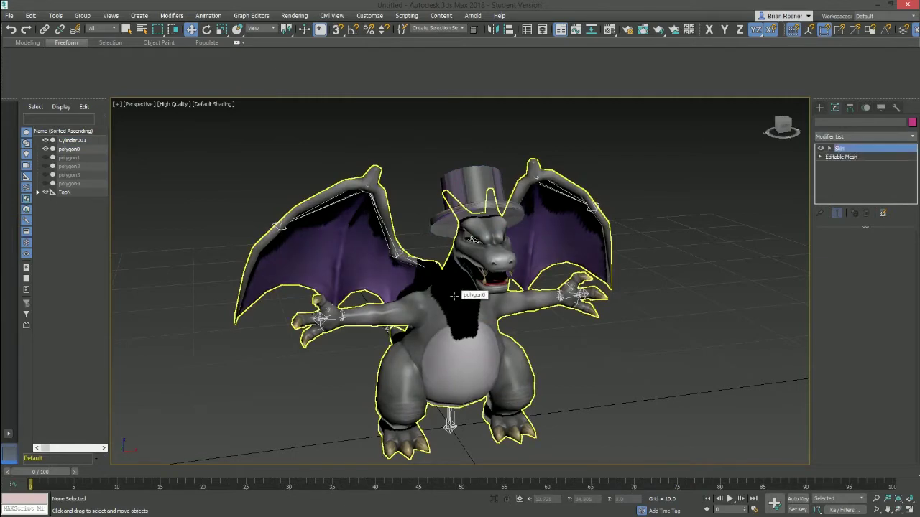
left_click(46, 149)
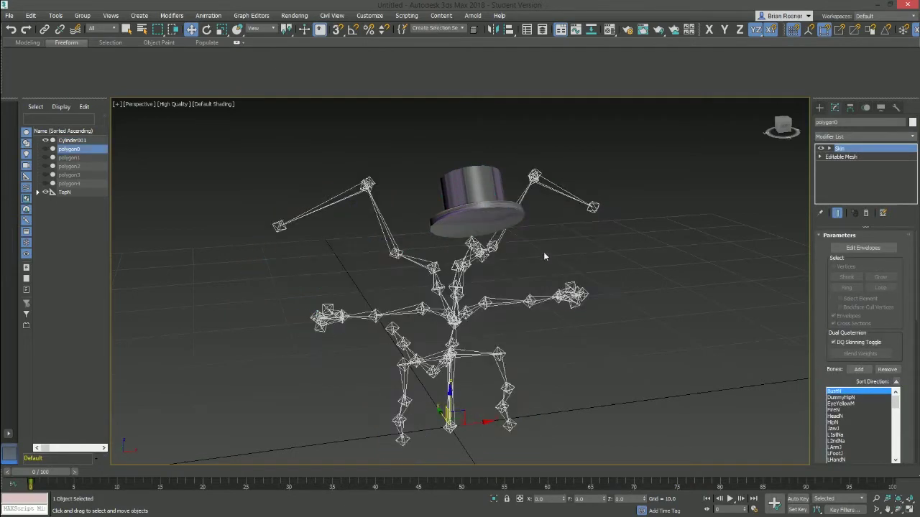
left_click(404, 164)
middle_click_drag(512, 203, 499, 184)
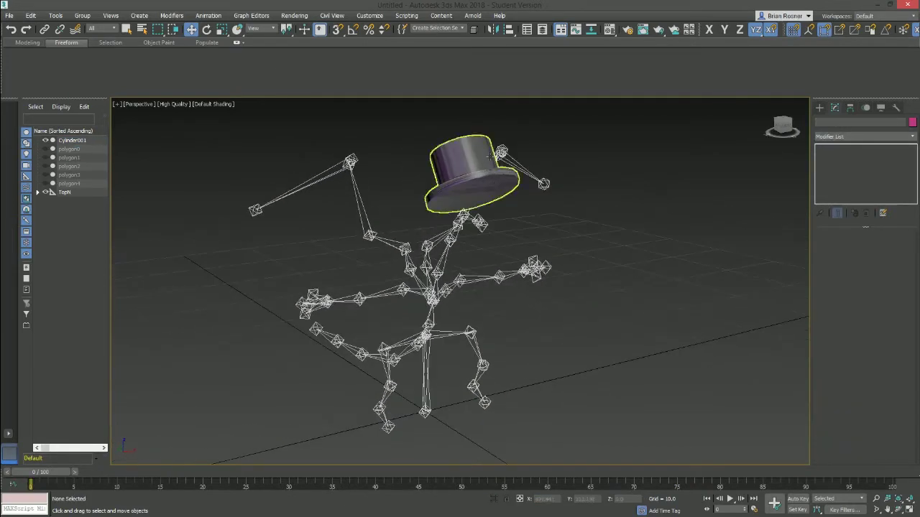
Step: Select the hat together with the TopN bone and all of its child nodes
left_click(470, 151)
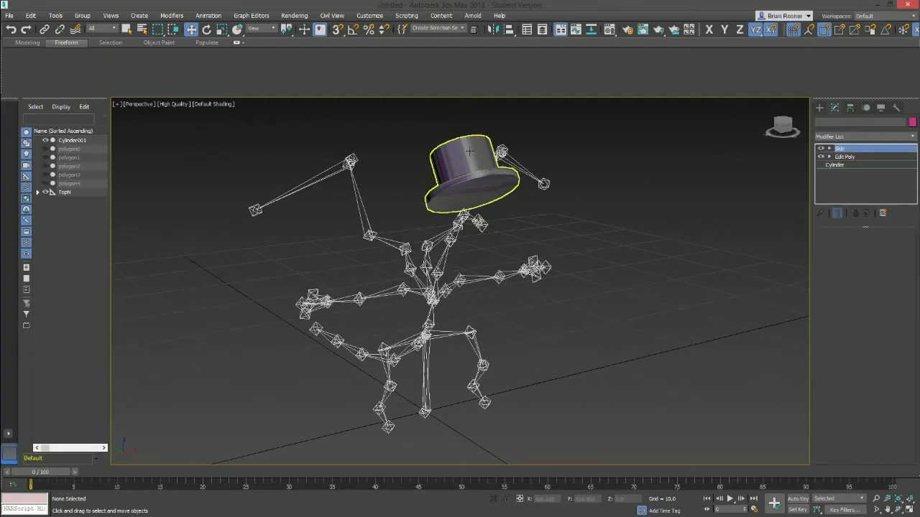
left_click(74, 191, "ctrl")
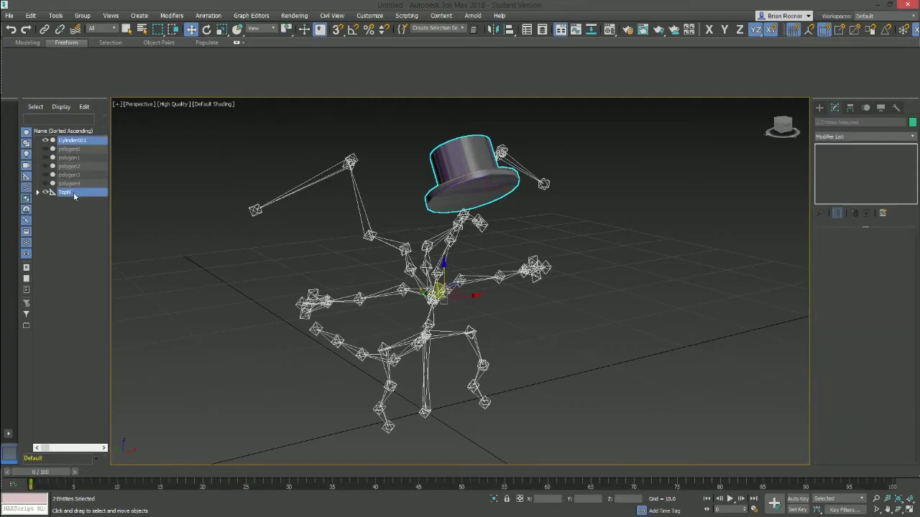
right_click(95, 195)
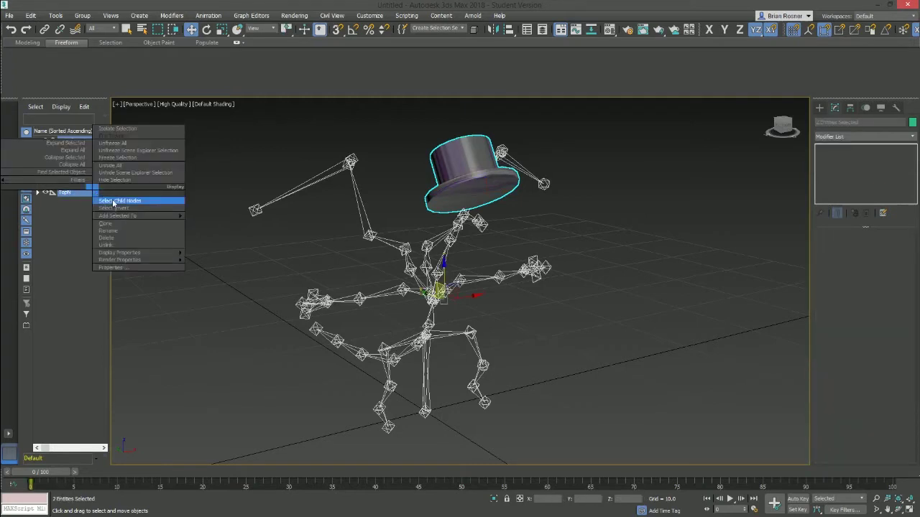
left_click(113, 202)
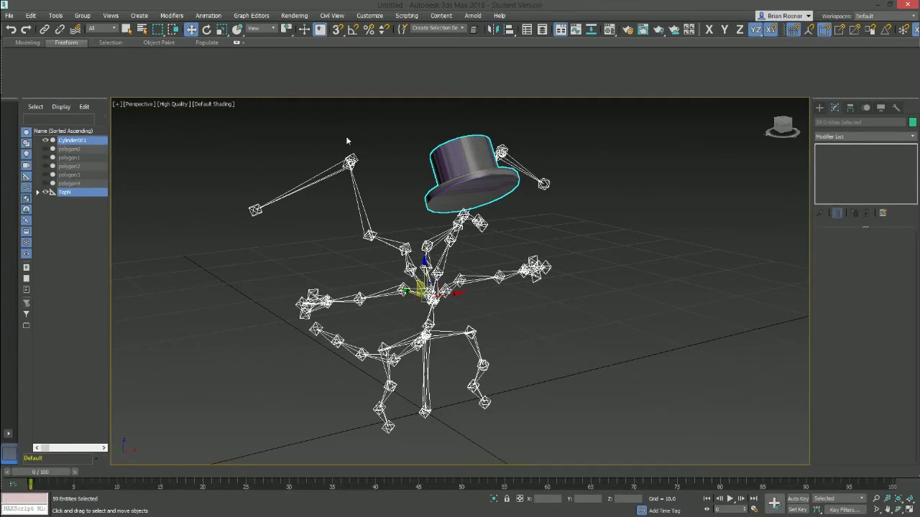
Step: Export the selected hat and bones to the desktop as the Autodesk Collada file Zardhat.DAE, keeping the current export settings
left_click(14, 18)
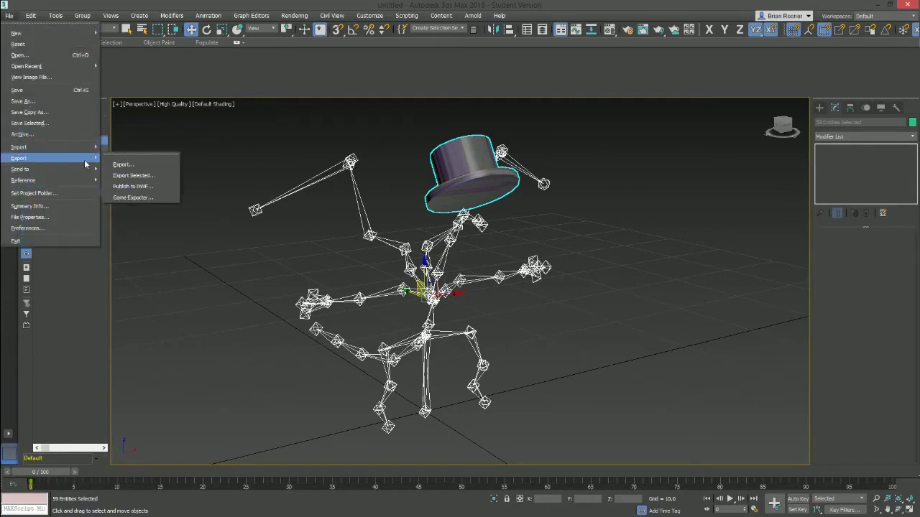
mouse_move(71, 161)
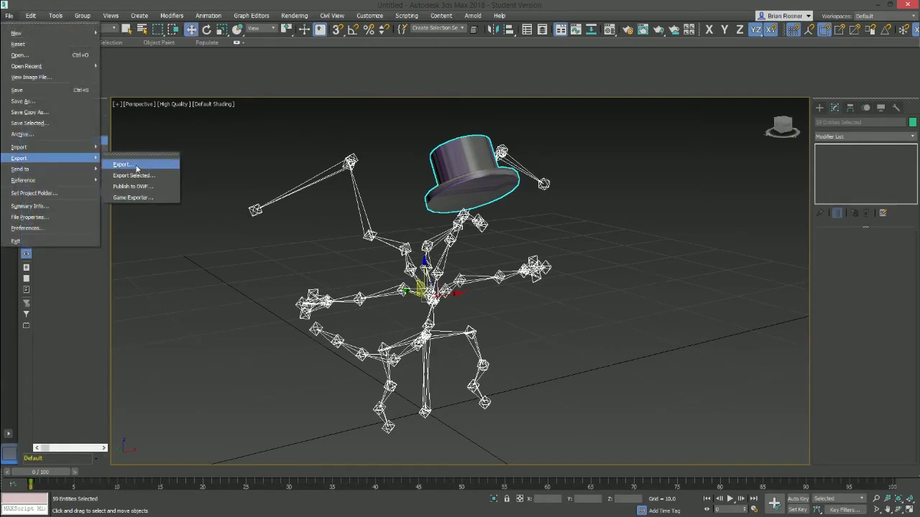
left_click(138, 176)
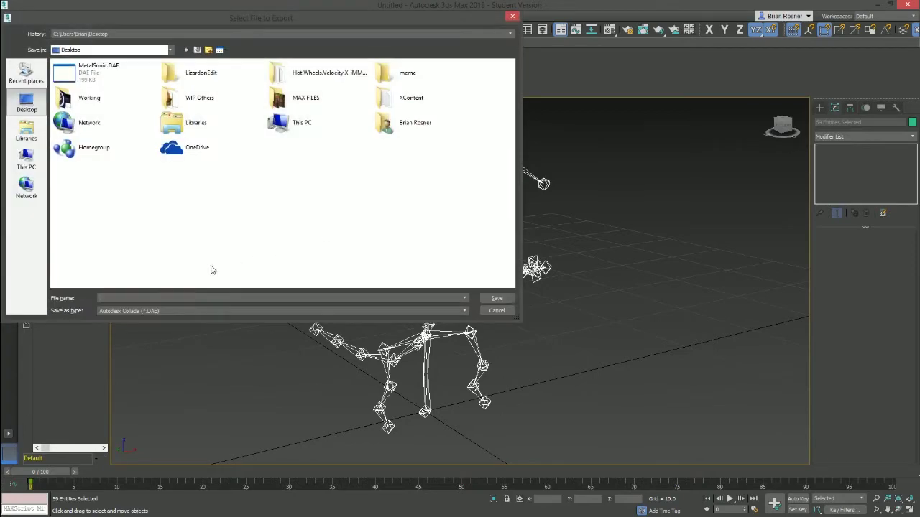
left_click_drag(264, 18, 616, 301)
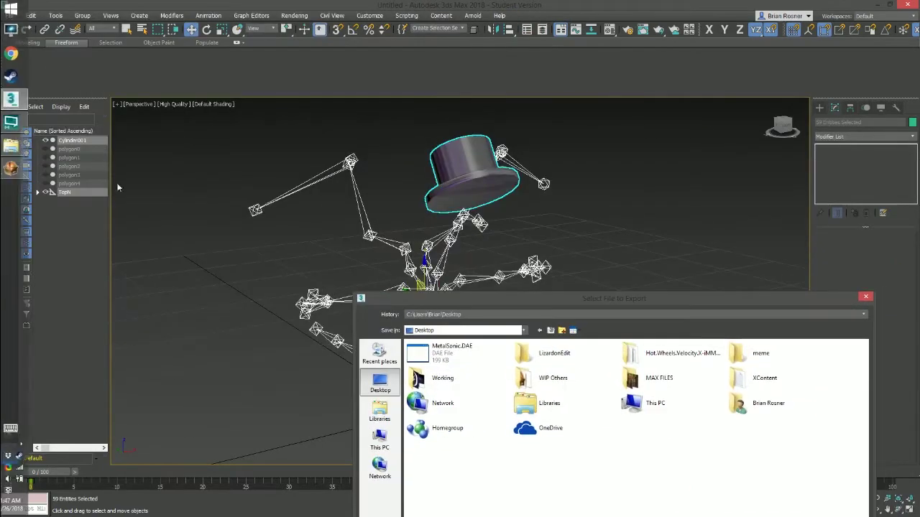
left_click_drag(513, 303, 323, 123)
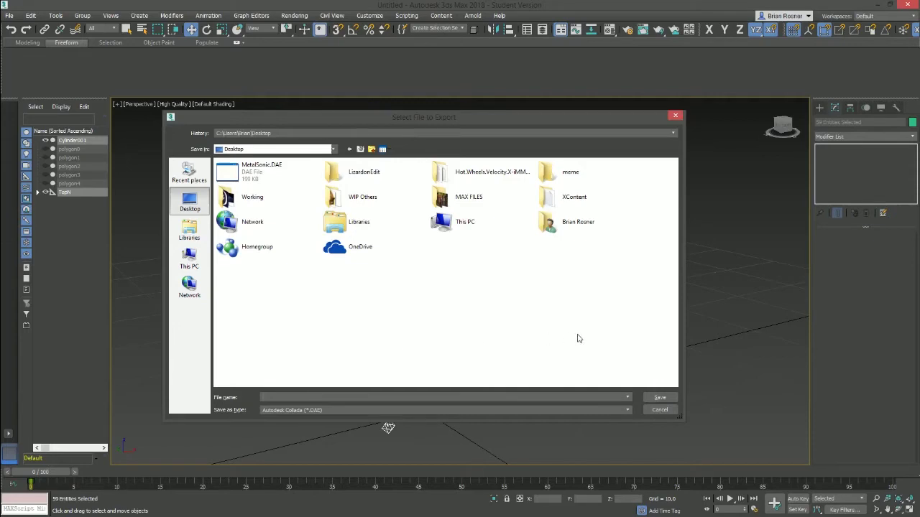
type("Ze")
key("Return")
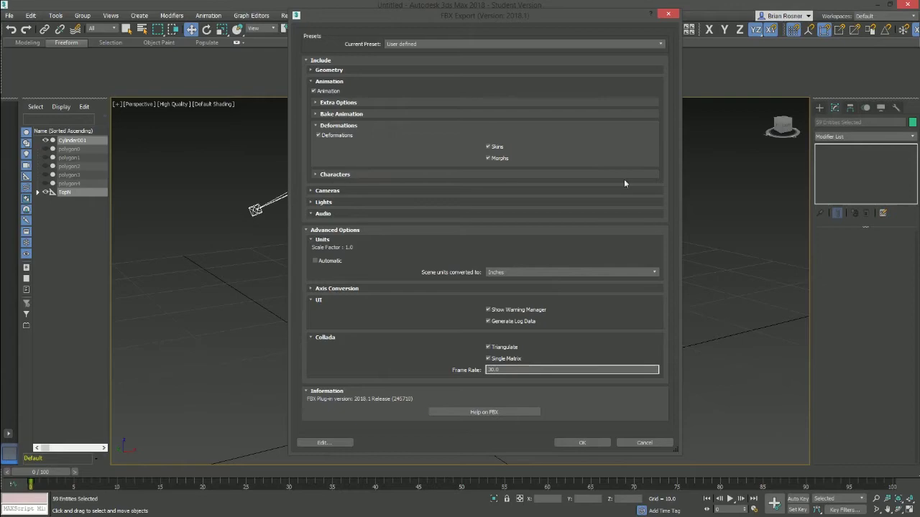
left_click(580, 442)
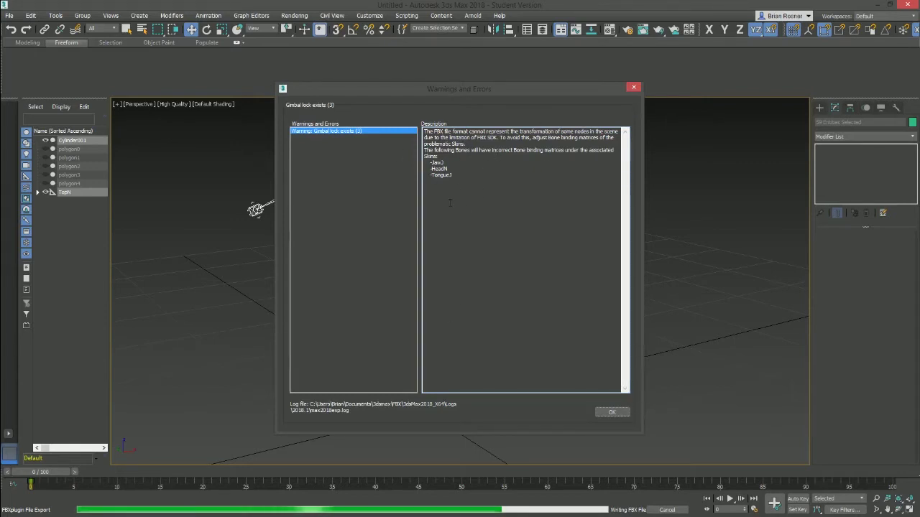
left_click(608, 415)
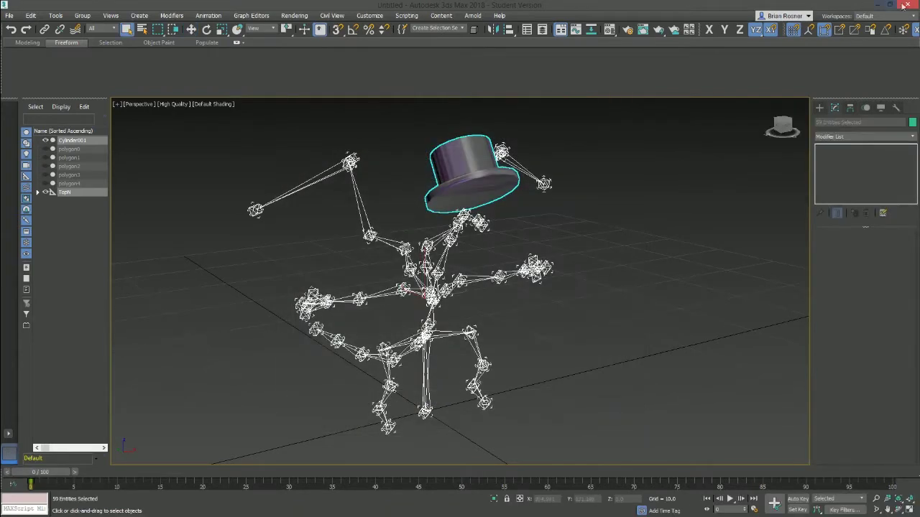
Step: Switch to BrawlBox, select the FitPokeLizardon00 model and enlarge the window so its preview shows
left_click(879, 5)
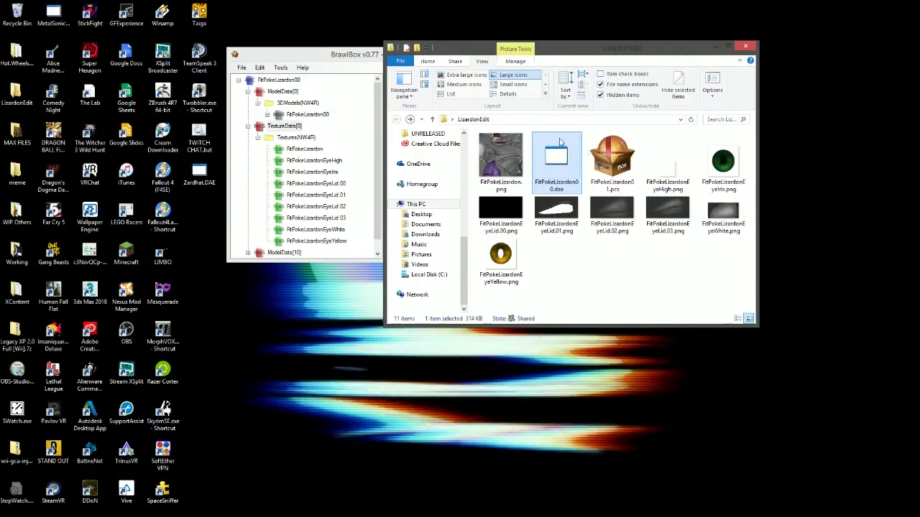
left_click_drag(336, 58, 404, 58)
left_click(374, 117)
left_click_drag(744, 263, 812, 354)
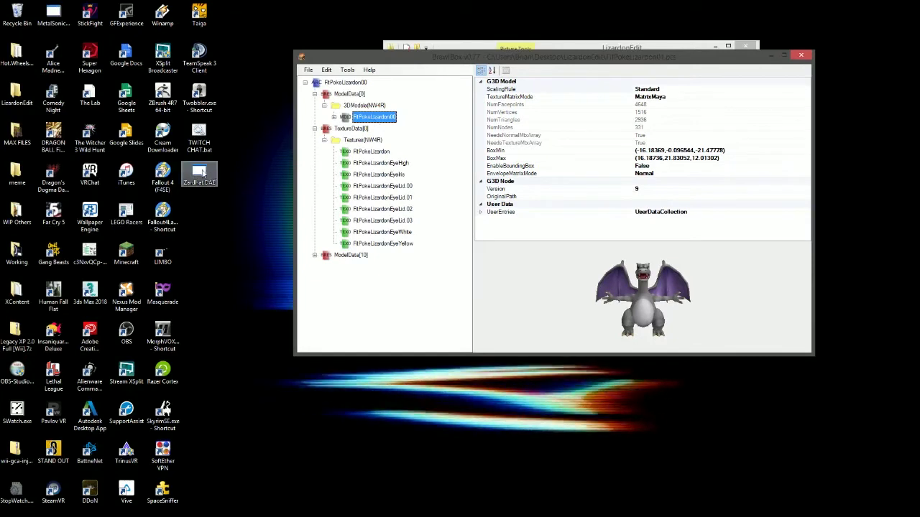
Step: Start reimporting the meshes of the FitPokeLizardon00 model from Zardhat.DAE on the desktop
right_click(391, 119)
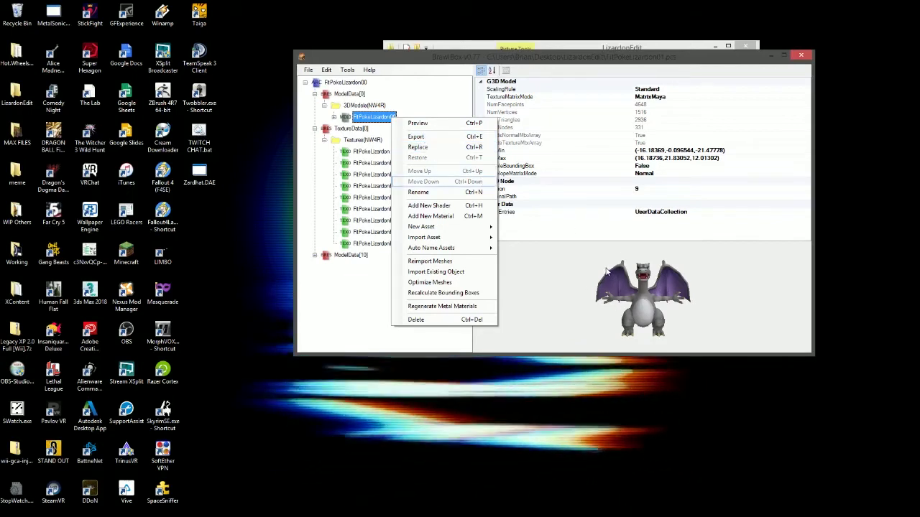
mouse_move(446, 237)
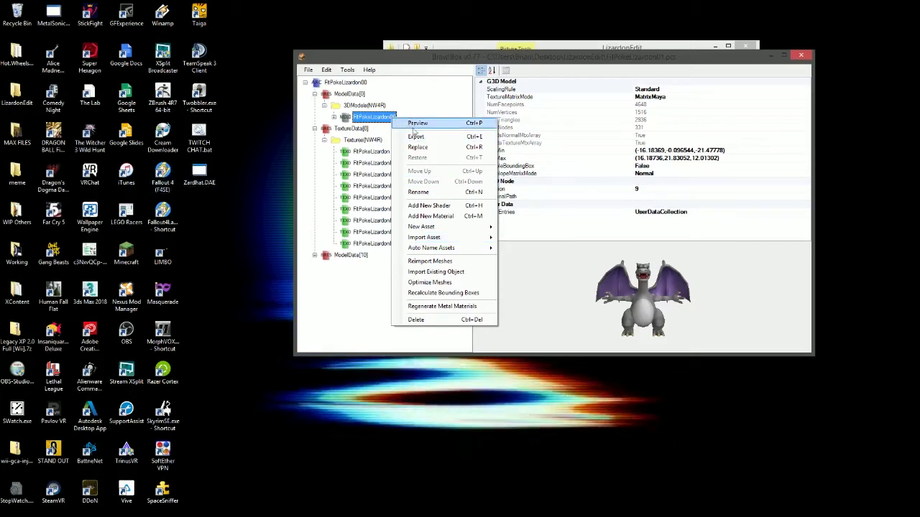
left_click(444, 265)
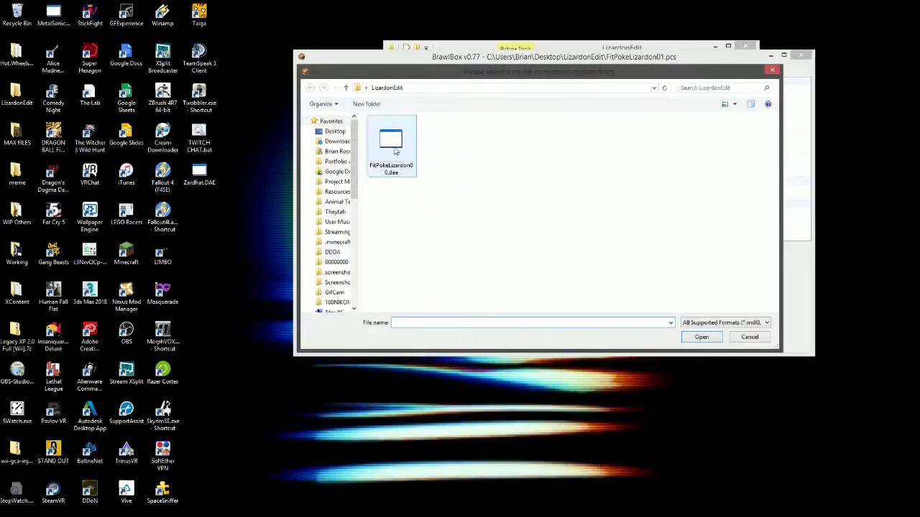
left_click(340, 135)
double_click(400, 125)
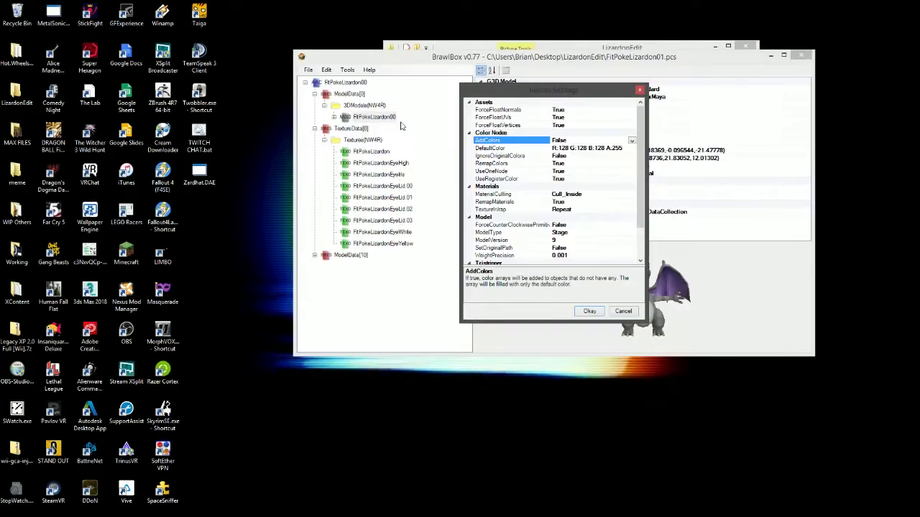
Step: Set the import's ModelType to Character and accept the remaining import settings
left_click_drag(530, 95, 513, 78)
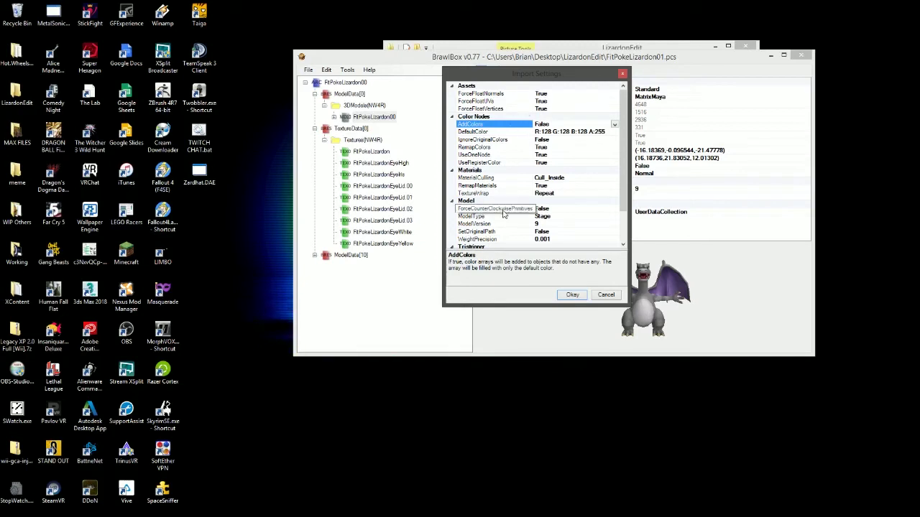
left_click(505, 216)
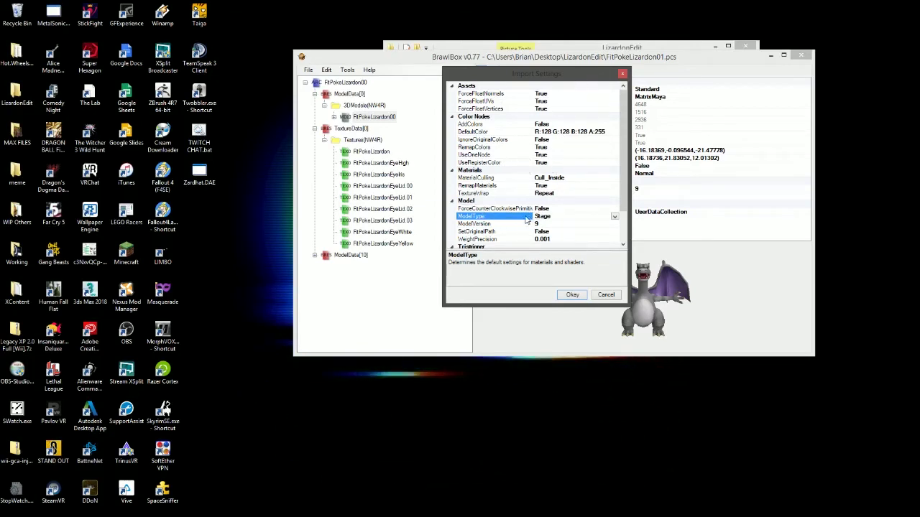
double_click(557, 217)
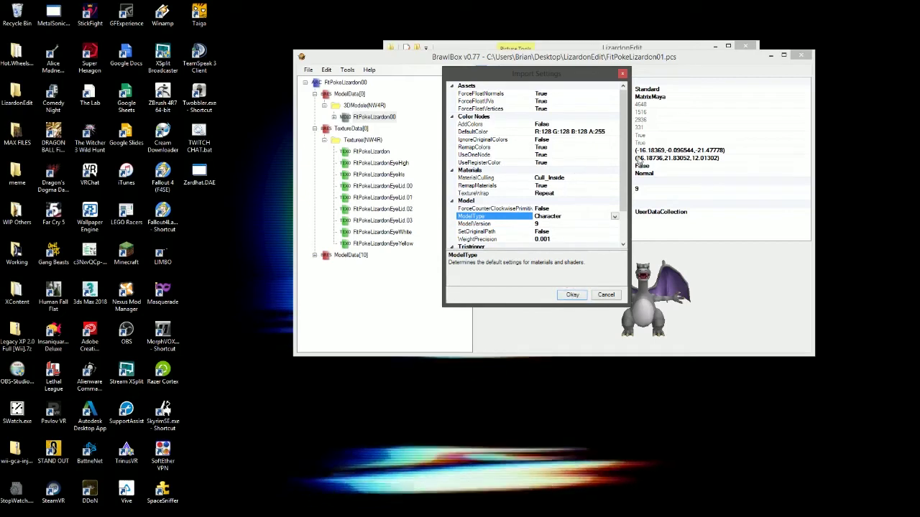
scroll(584, 243, "down", 2)
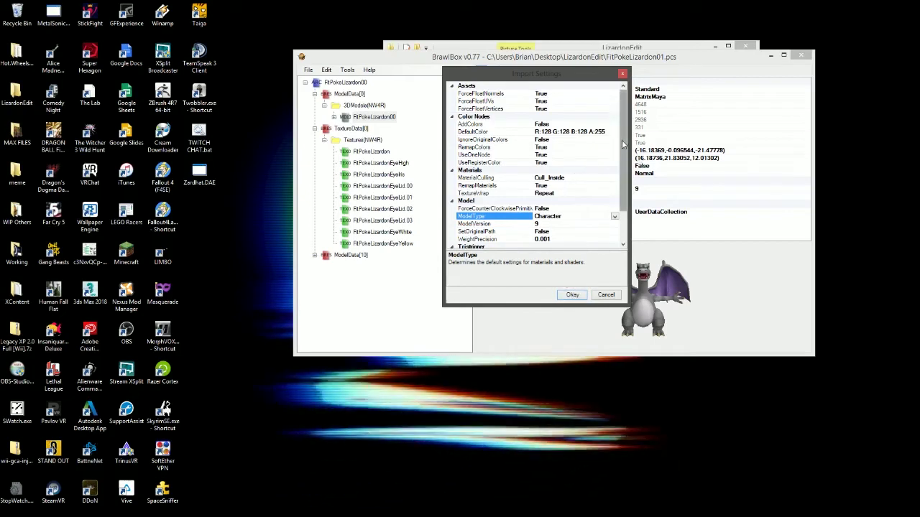
left_click(572, 295)
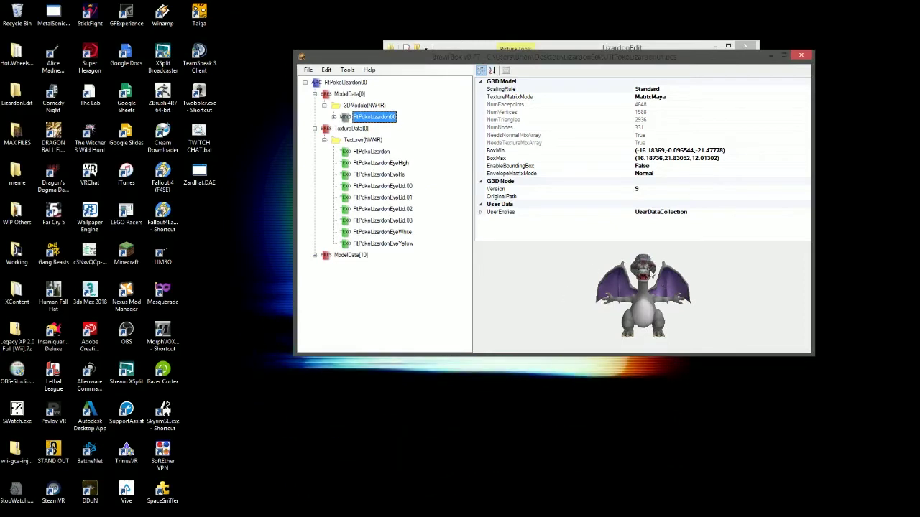
Step: Inspect the hat on the dragon's head in the model preview, and check it against the hat in 3ds Max
right_click_drag(628, 271, 555, 269, "ctrl")
left_click_drag(555, 273, 654, 289)
scroll(654, 288, "up", 3)
right_click_drag(653, 289, 615, 276, "ctrl")
scroll(579, 251, "up", 3)
left_click_drag(616, 280, 596, 276)
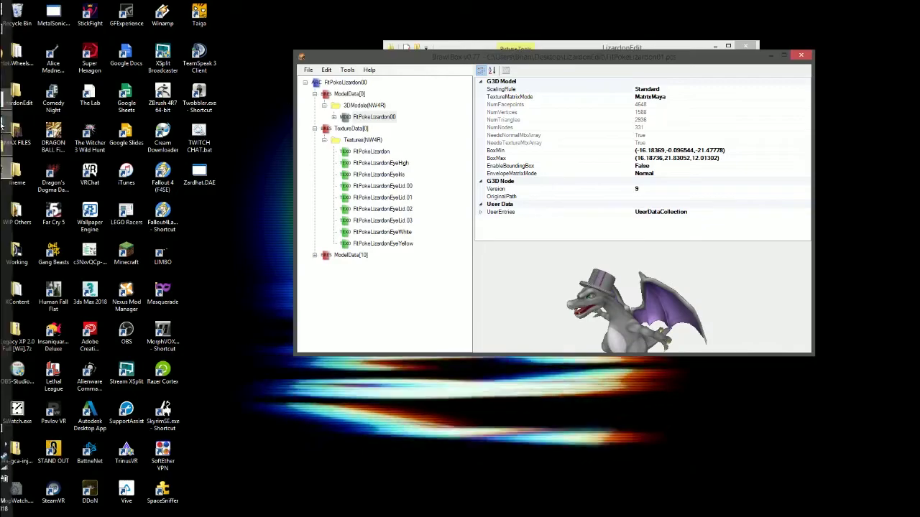
left_click(16, 99)
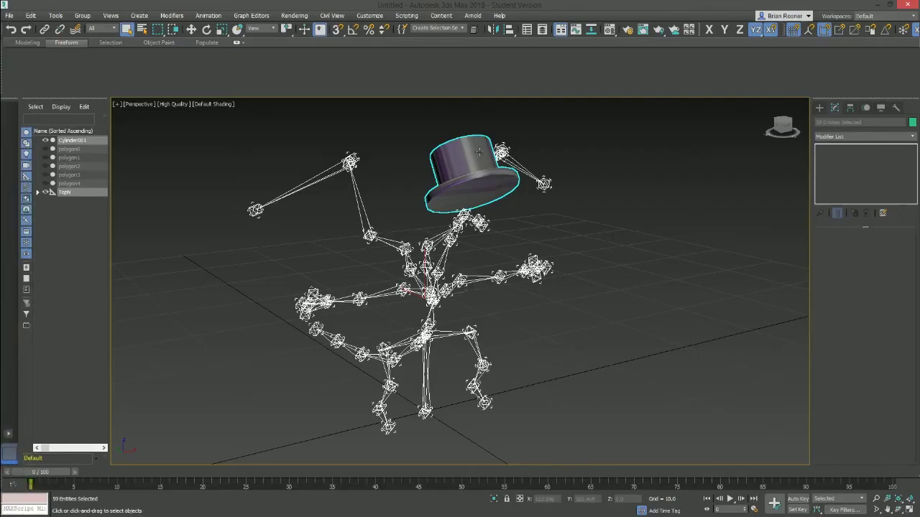
left_click(876, 5)
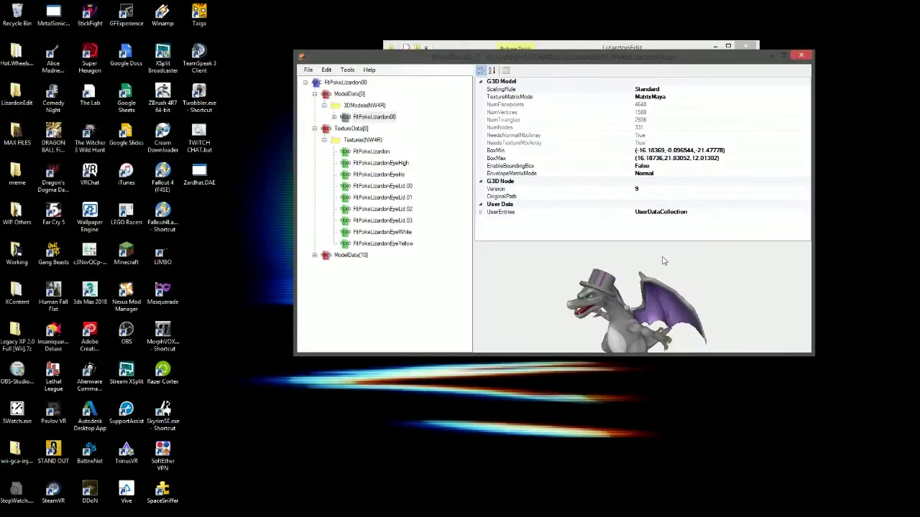
Step: Expand the FitPokeLizardon00 model and look through its Materials and Objects
left_click(333, 116)
left_click(344, 151)
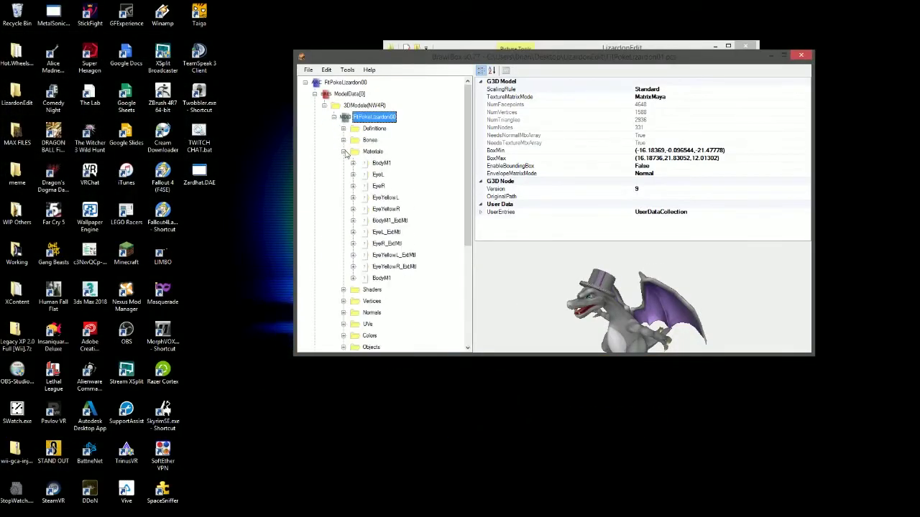
scroll(372, 275, "down", 2)
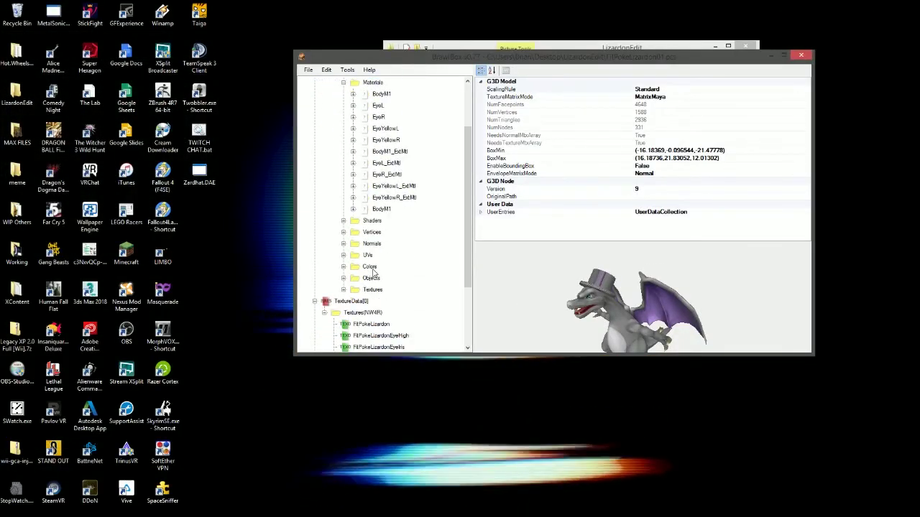
left_click(344, 278)
scroll(388, 154, "up", 2)
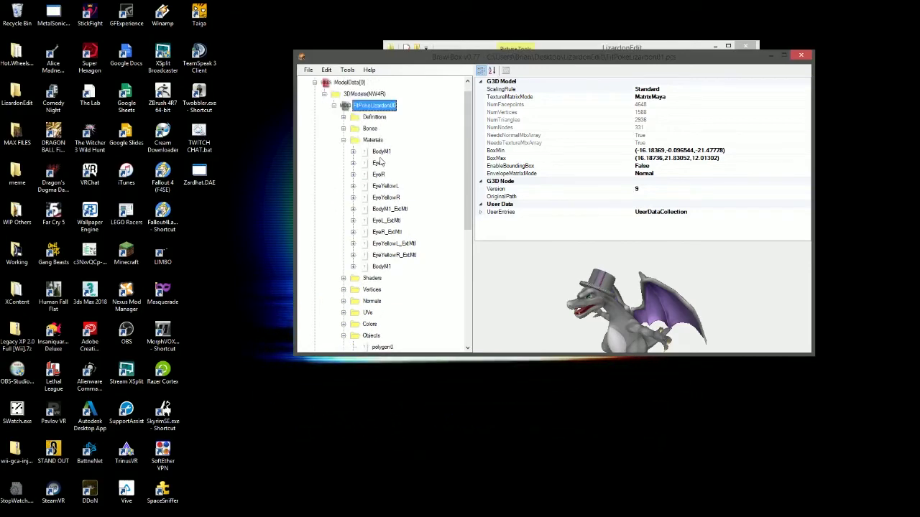
right_click(394, 106)
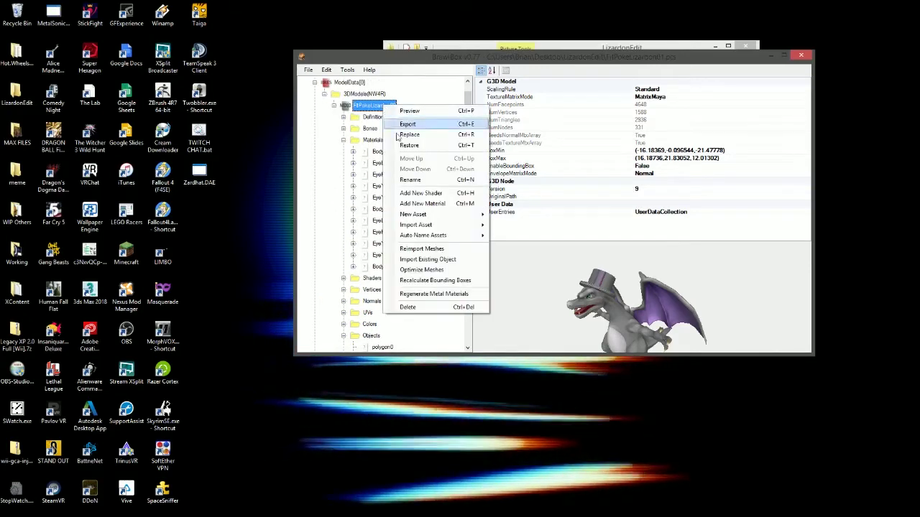
left_click(421, 249)
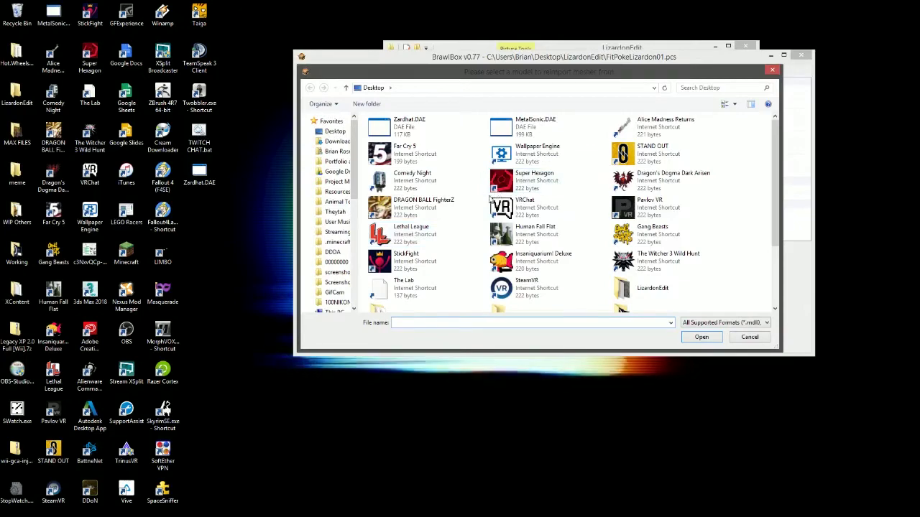
key("Escape")
Step: Try the first BodyM1 material on the Cylinder001 hat object, and return the object to the last BodyM1 material
scroll(402, 202, "down", 5)
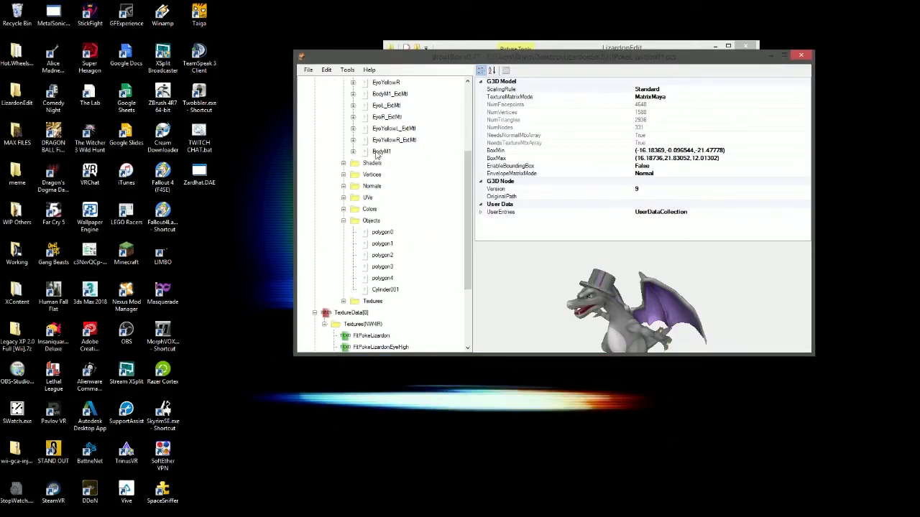
left_click(384, 290)
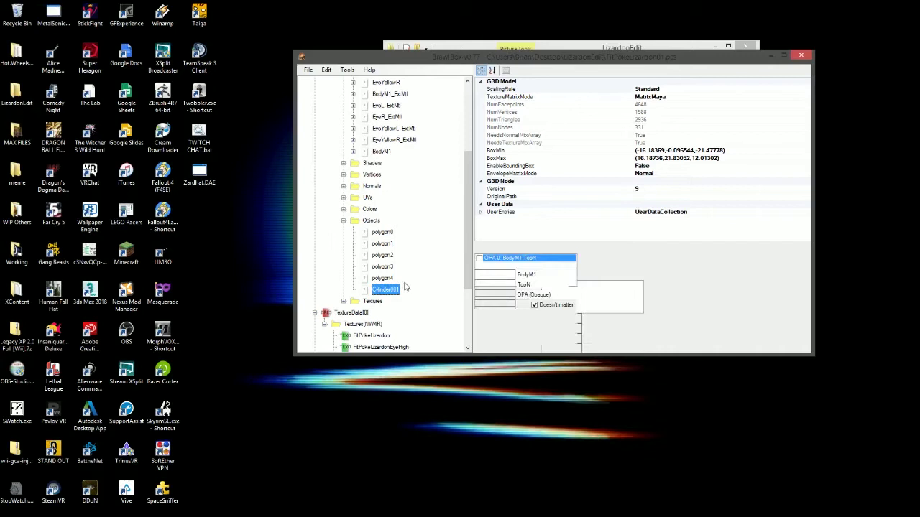
left_click(572, 276)
left_click(554, 285)
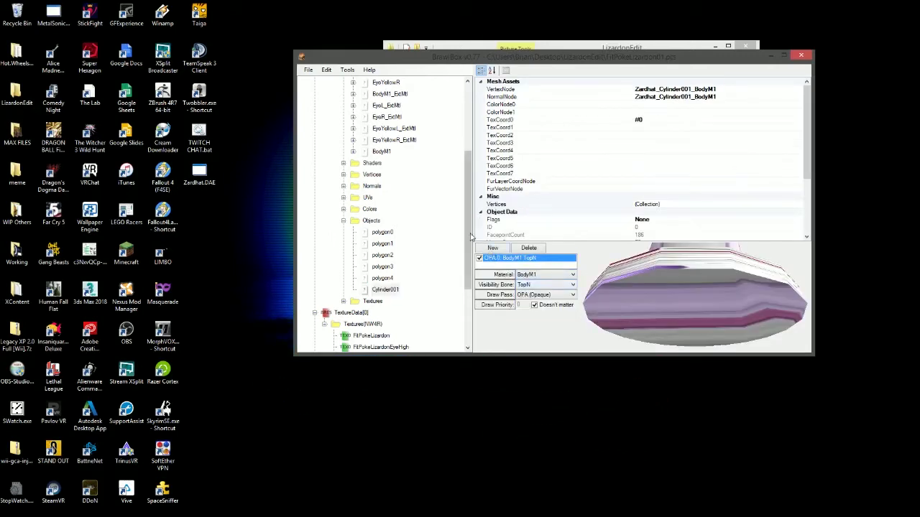
left_click_drag(470, 233, 475, 215)
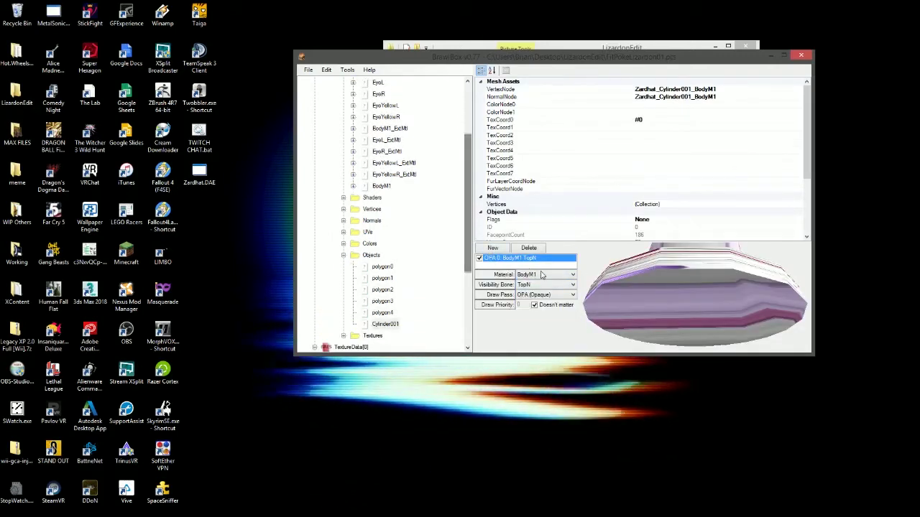
left_click(543, 276)
left_click(524, 344)
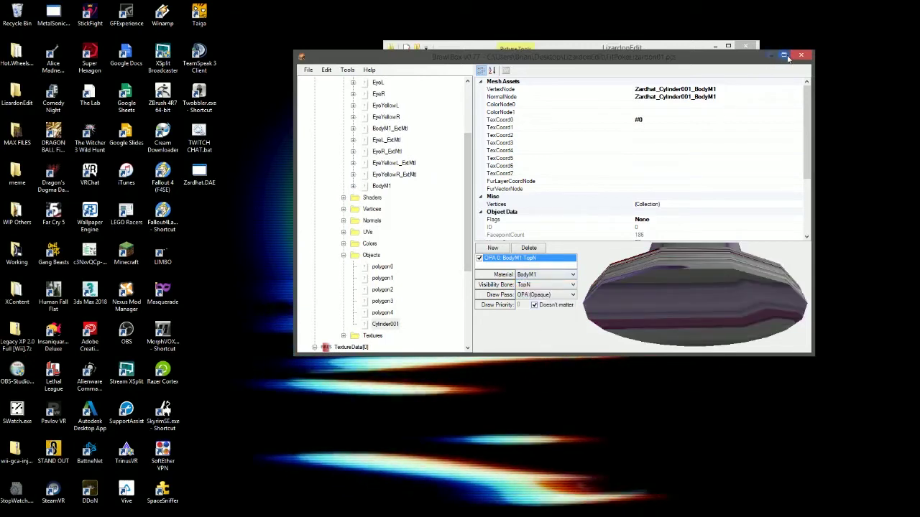
Step: Rename the last BodyM1 material in the Materials group to BodyM124125
left_click(382, 187)
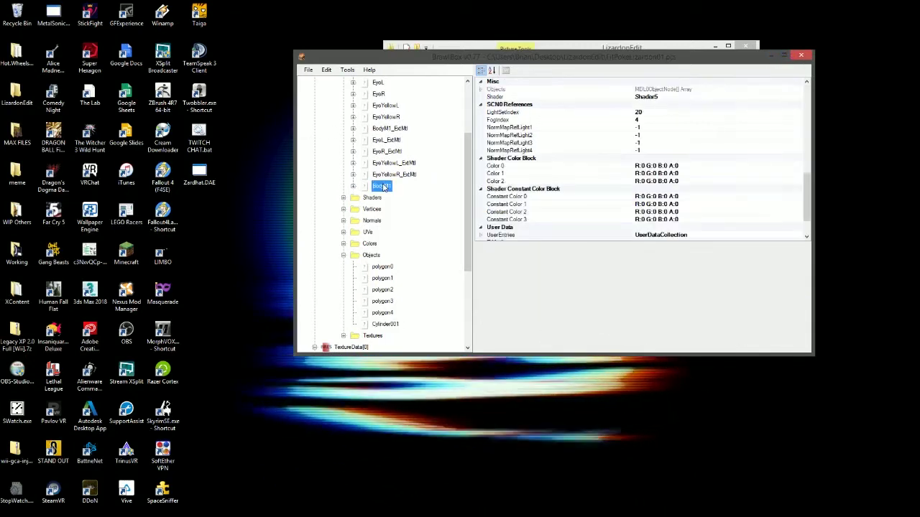
left_click(381, 187)
type("2")
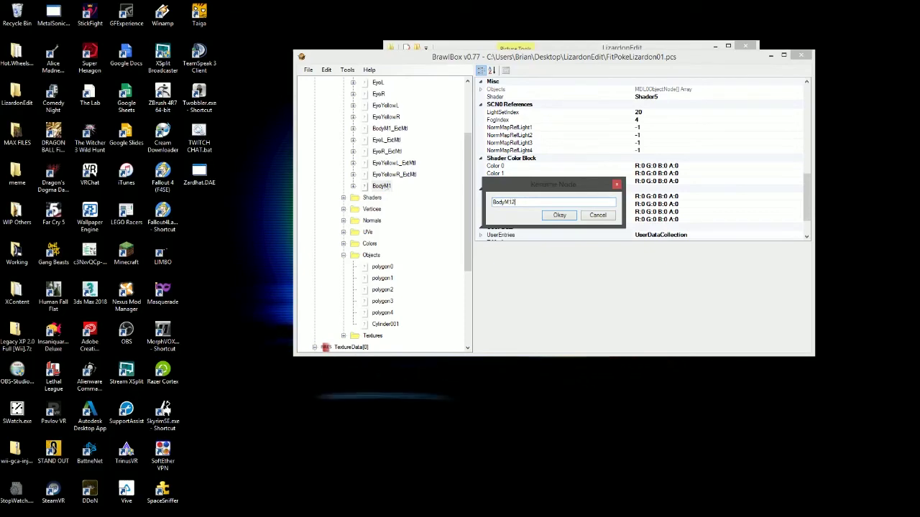
type("4125")
key("Return")
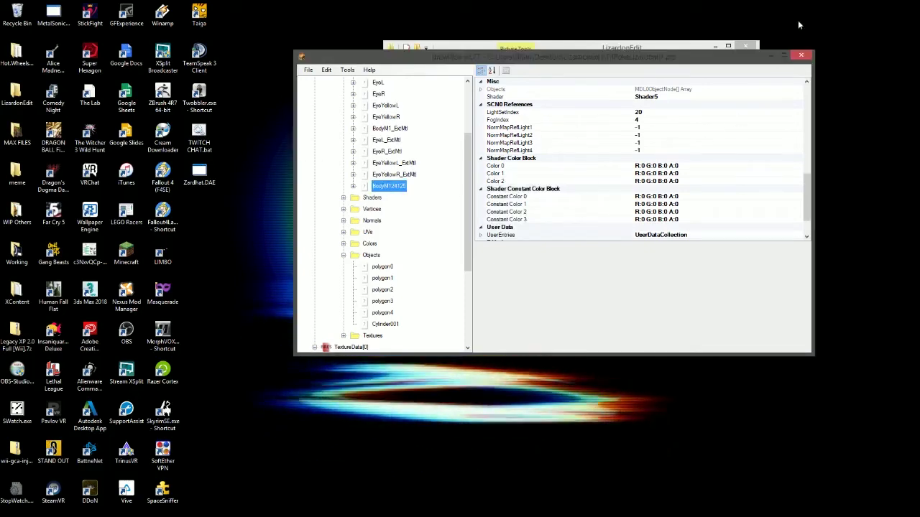
Step: Save FitPokeLizardon01.pcs and close BrawlBox
left_click_drag(686, 60, 680, 89)
key("ctrl+s")
left_click(788, 83)
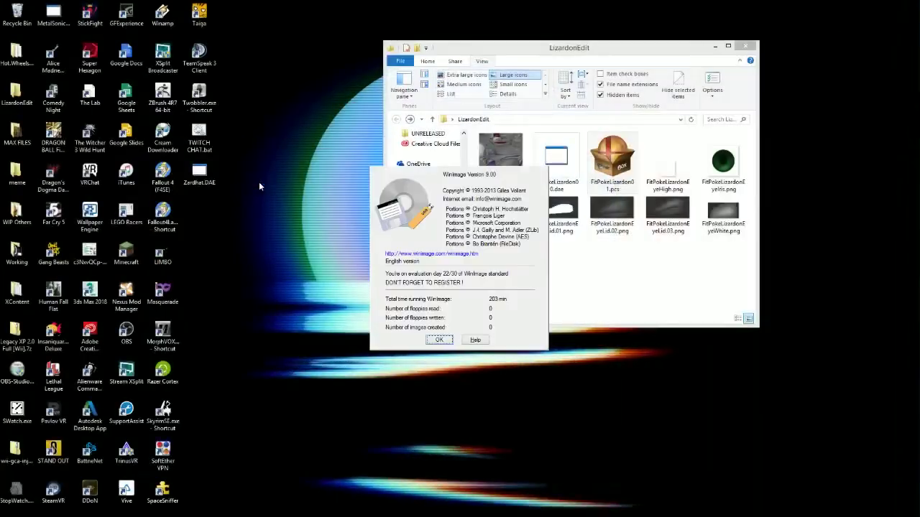
Step: Open Dolphin's sd.raw image in WinImage and go to the projectm/pf/fighter/pokelizardon folder
left_click(360, 168)
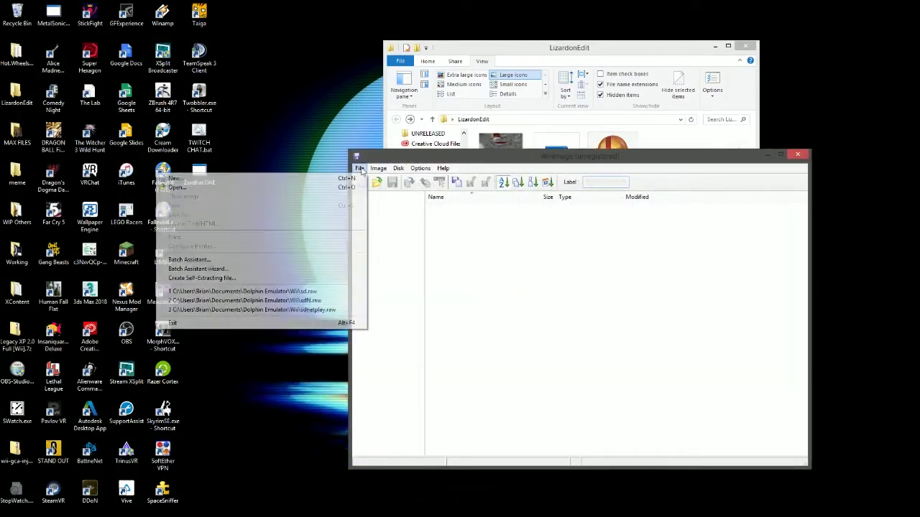
left_click(323, 293)
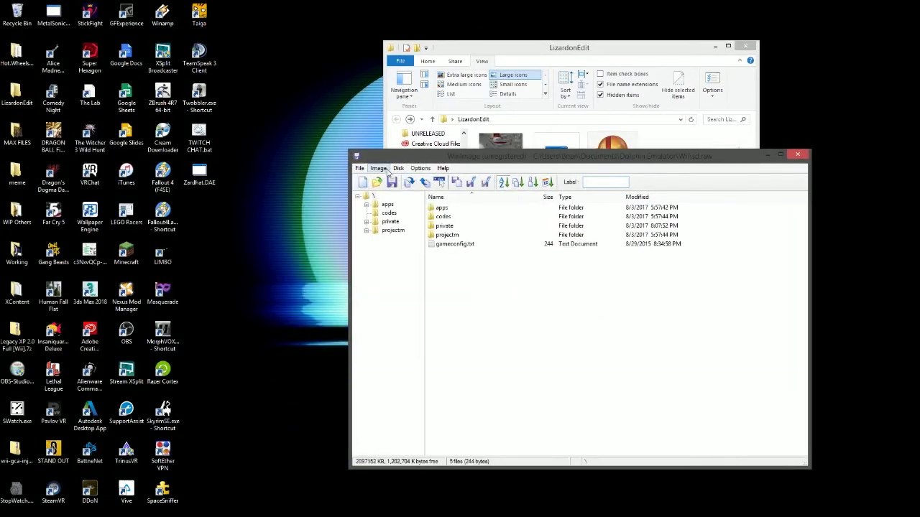
double_click(446, 236)
double_click(441, 225)
double_click(440, 216)
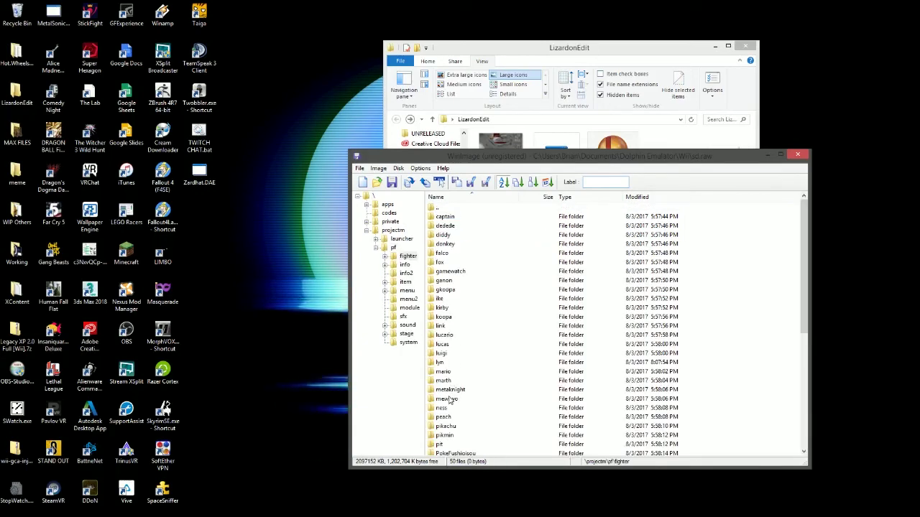
scroll(449, 401, "down", 2)
double_click(454, 408)
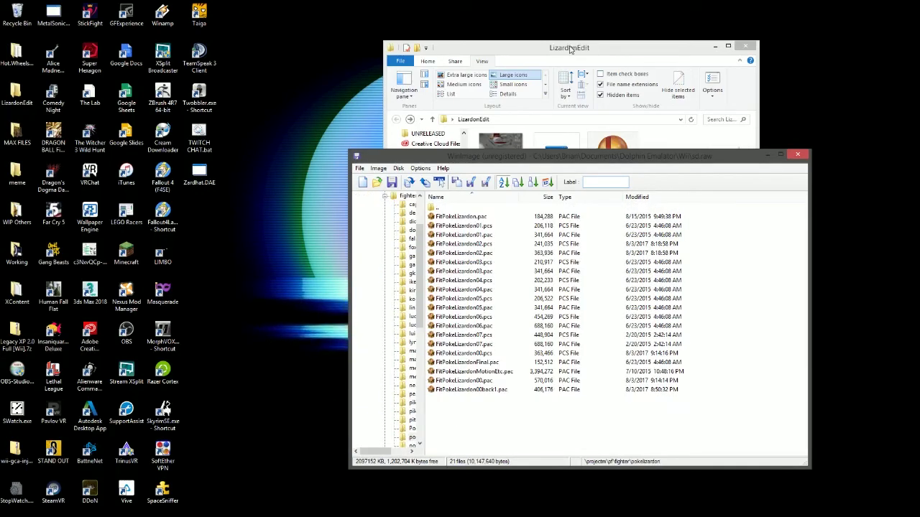
Step: Inject FitPokeLizardon01.pcs from the LizardonEdit folder into the pokelizardon folder, and close WinImage
left_click_drag(569, 49, 616, 45)
left_click_drag(525, 401, 488, 460)
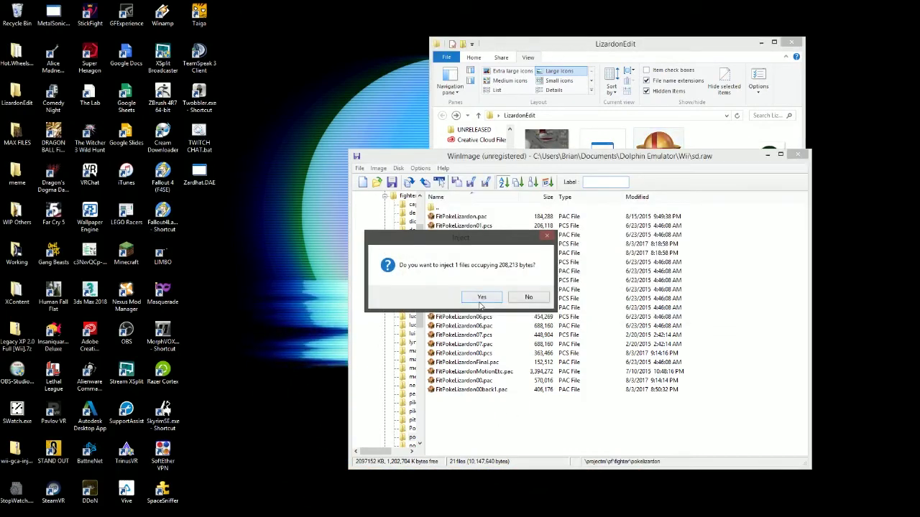
left_click(480, 301)
left_click(557, 328)
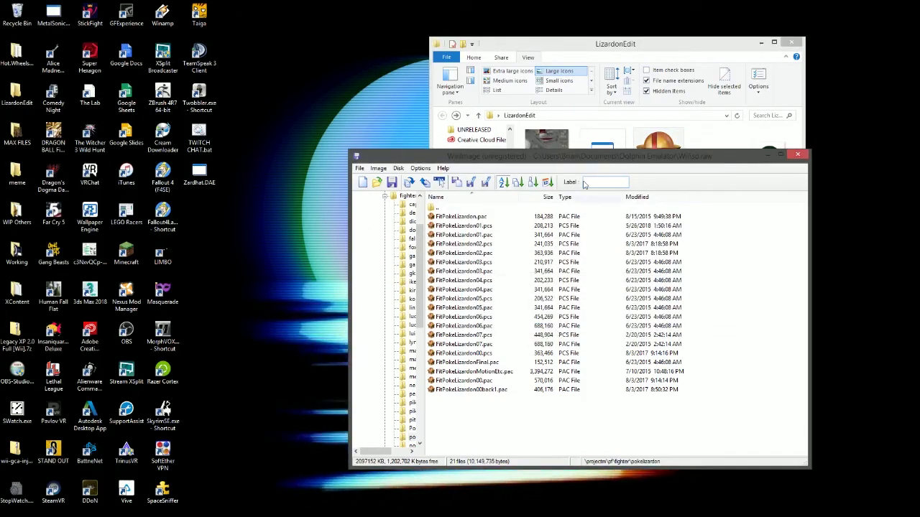
left_click_drag(786, 158, 747, 125)
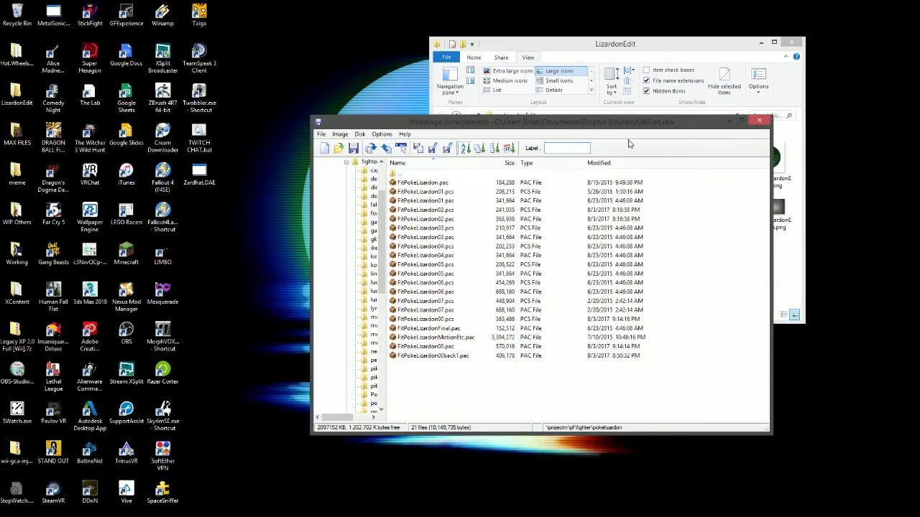
left_click(750, 124)
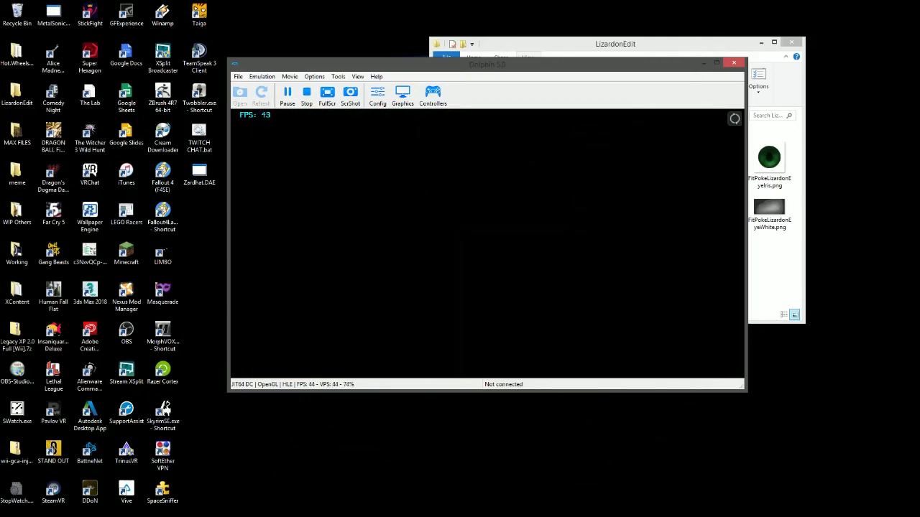
Step: In the game running in Dolphin, enter Versus mode and go to the character selection
key("Return")
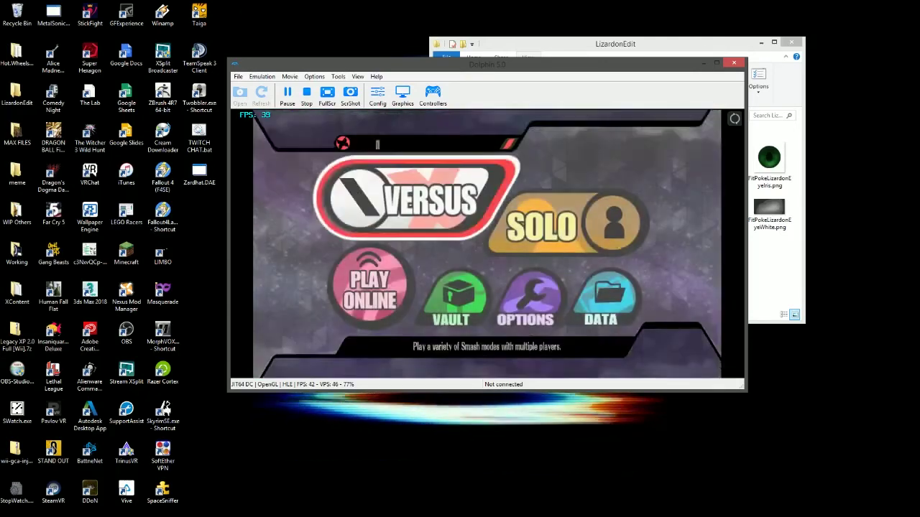
key("Return")
key("Return")
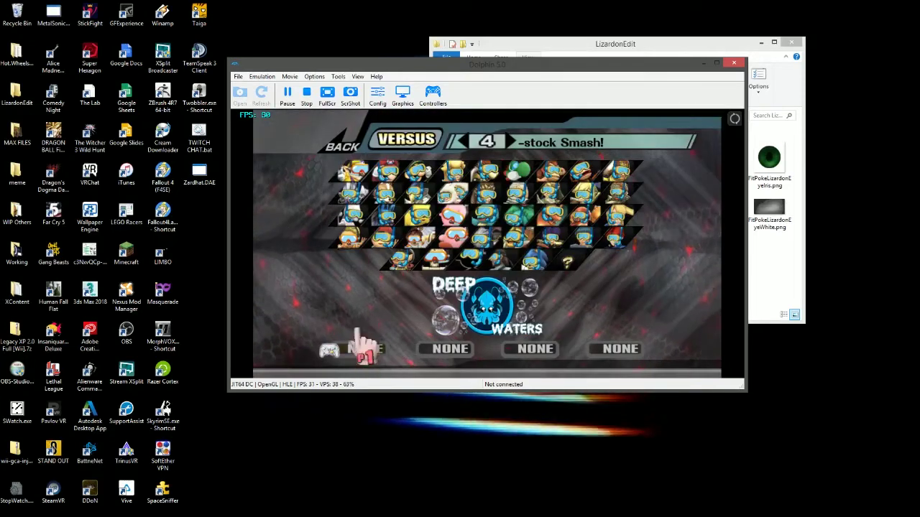
Step: Pick Charizard for Player 1 and set the match rule to an ∞-minute KO fest
key("Up")
key("Right")
key("Up")
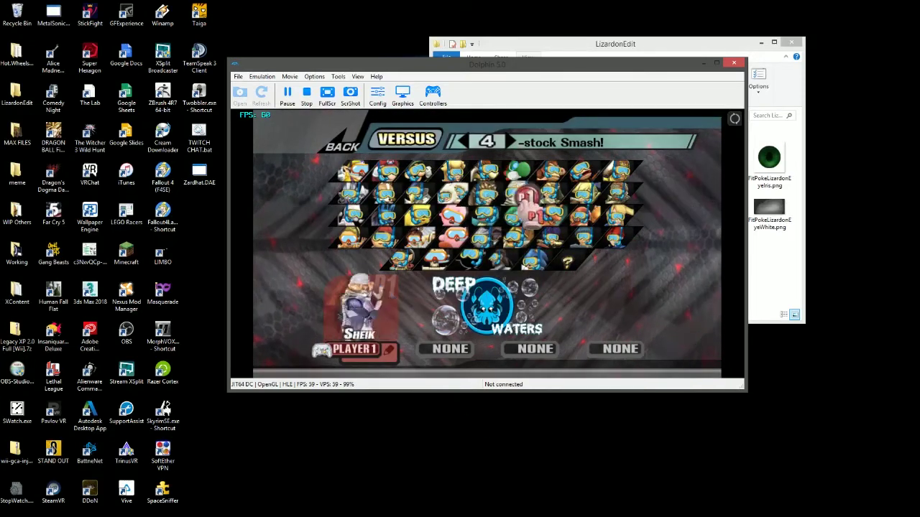
key("Down")
key("Right")
key("x")
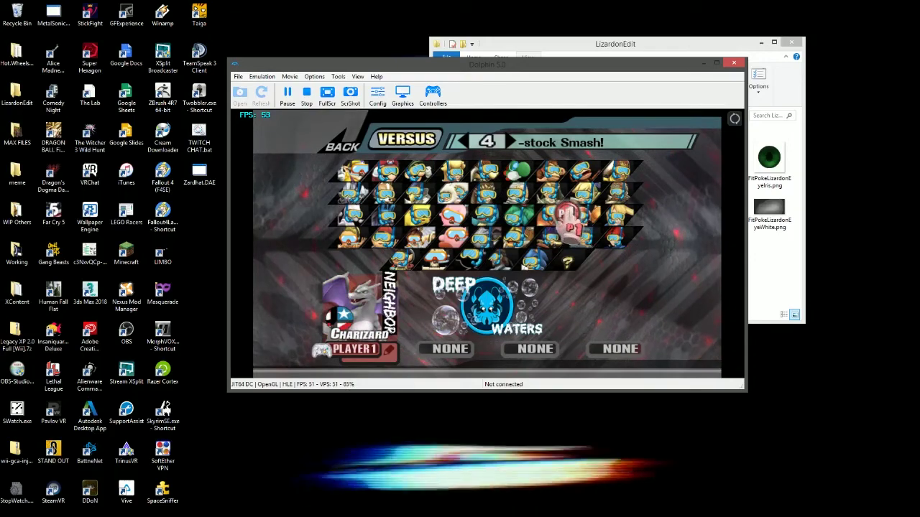
key("Up")
key("x")
key("Left")
key("z")
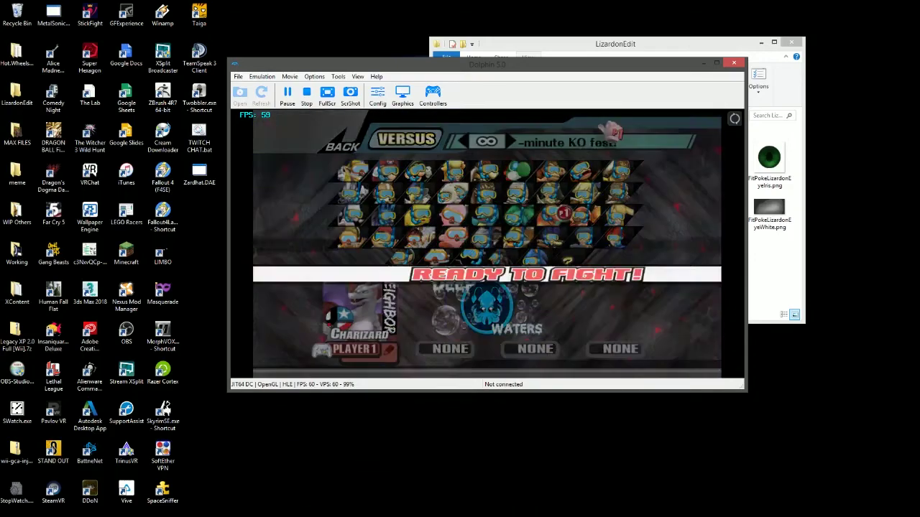
Step: Proceed to the stage selection and start the match on the green meadow stage with wooden platforms
key("Return")
key("Up")
key("Left")
key("Right")
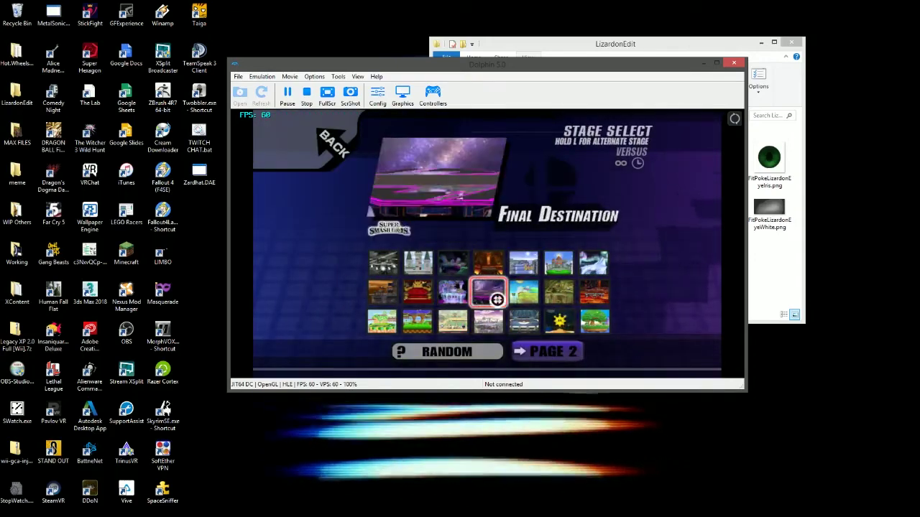
key("Down")
key("Left")
key("x")
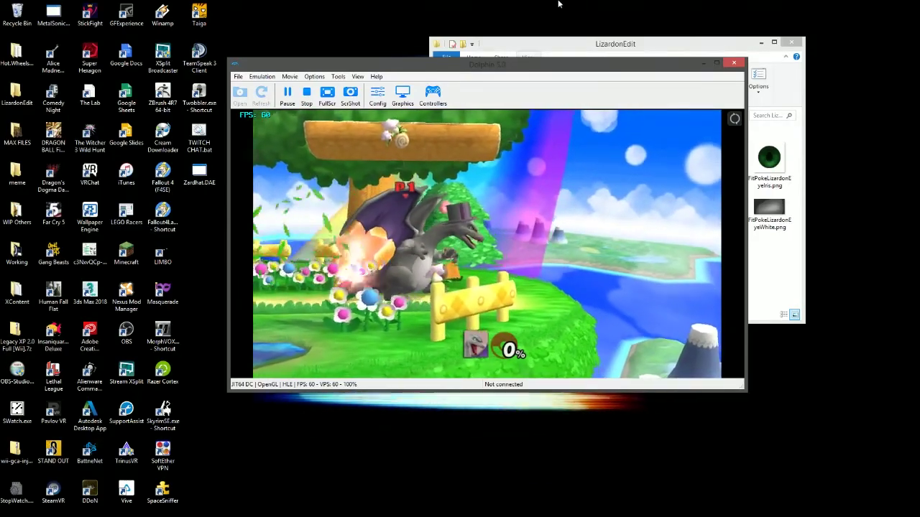
Step: Pause the emulation and inspect the top hat on Charizard's head in the match
left_click(288, 94)
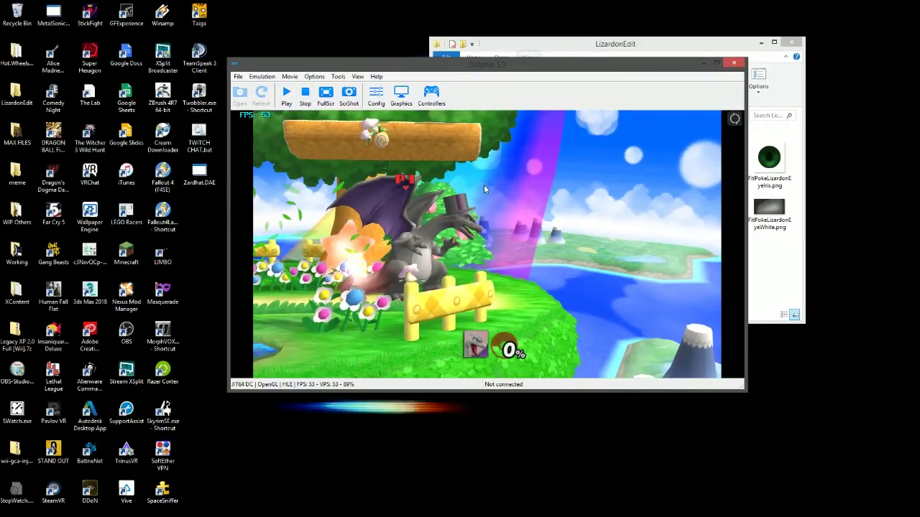
mouse_move(17, 154)
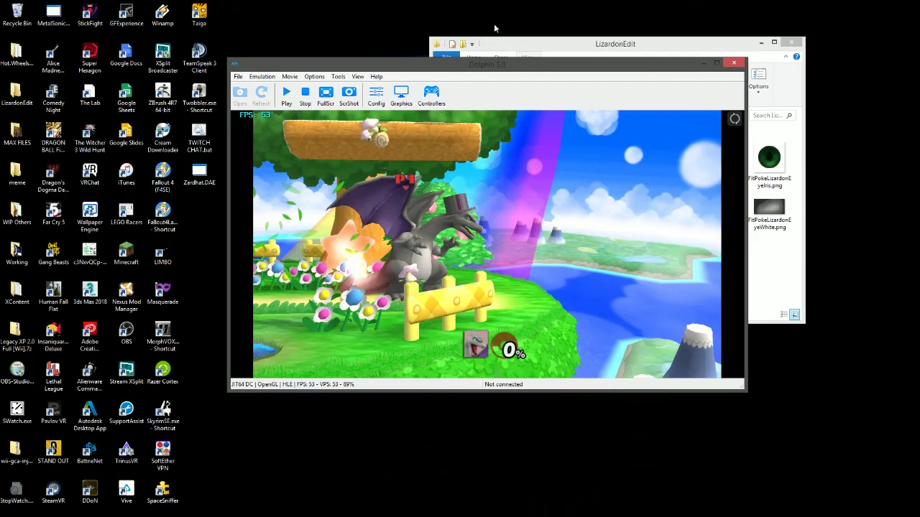
mouse_move(532, 66)
left_mouse_down()
mouse_move(465, 60)
mouse_move(546, 53)
left_mouse_up()
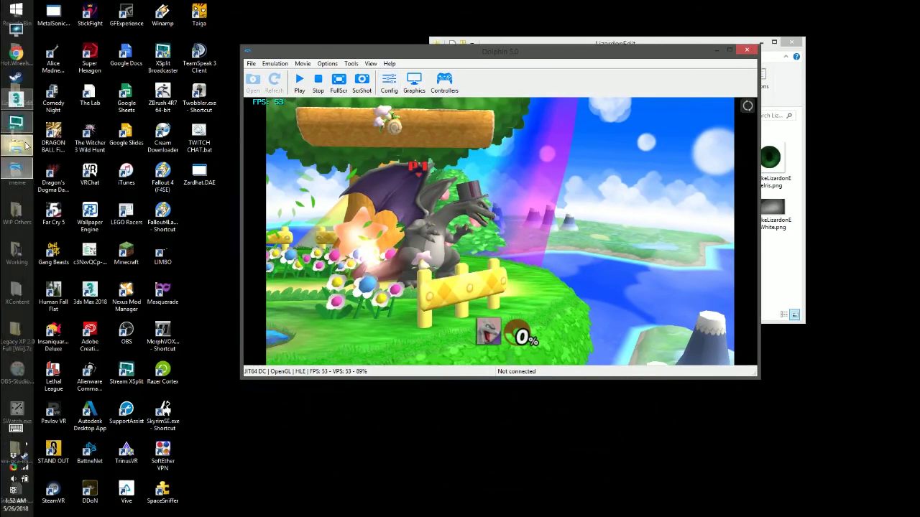
left_click(24, 127)
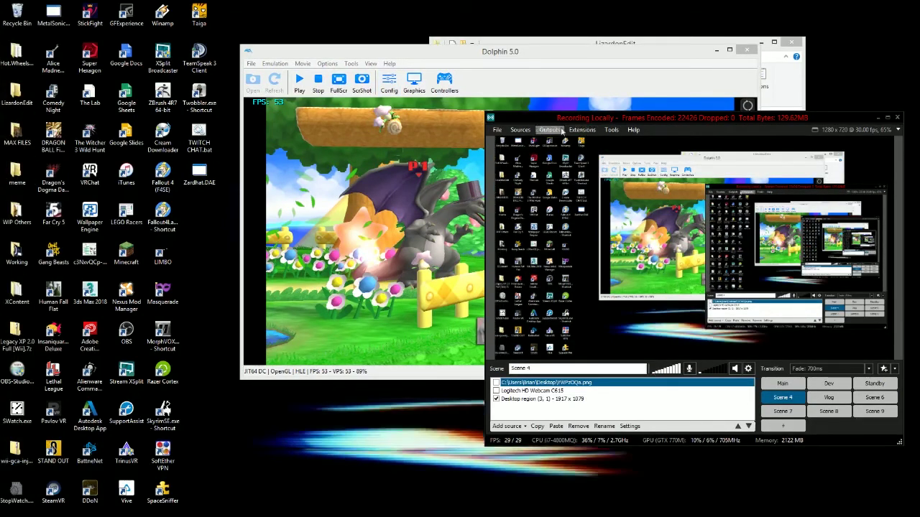